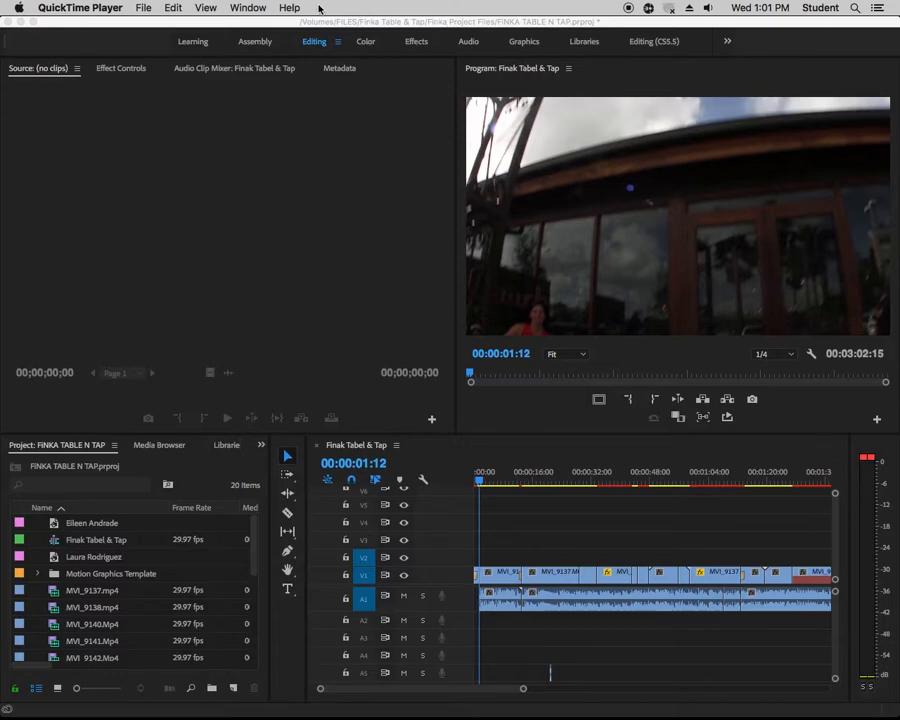
# Switch to the My Editing workspace
pyautogui.click(729, 43)
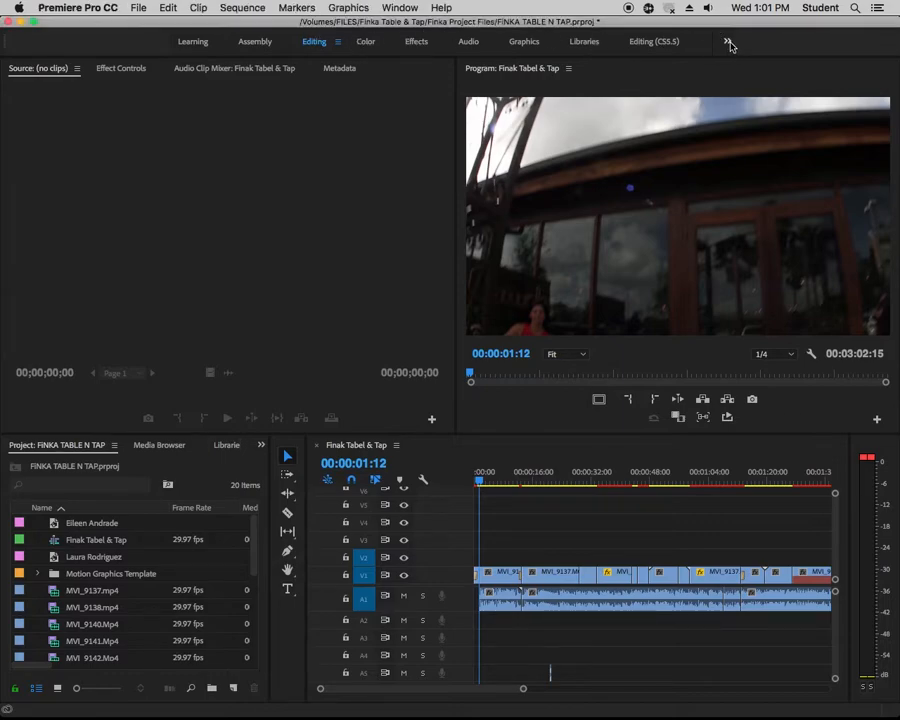
pyautogui.click(729, 43)
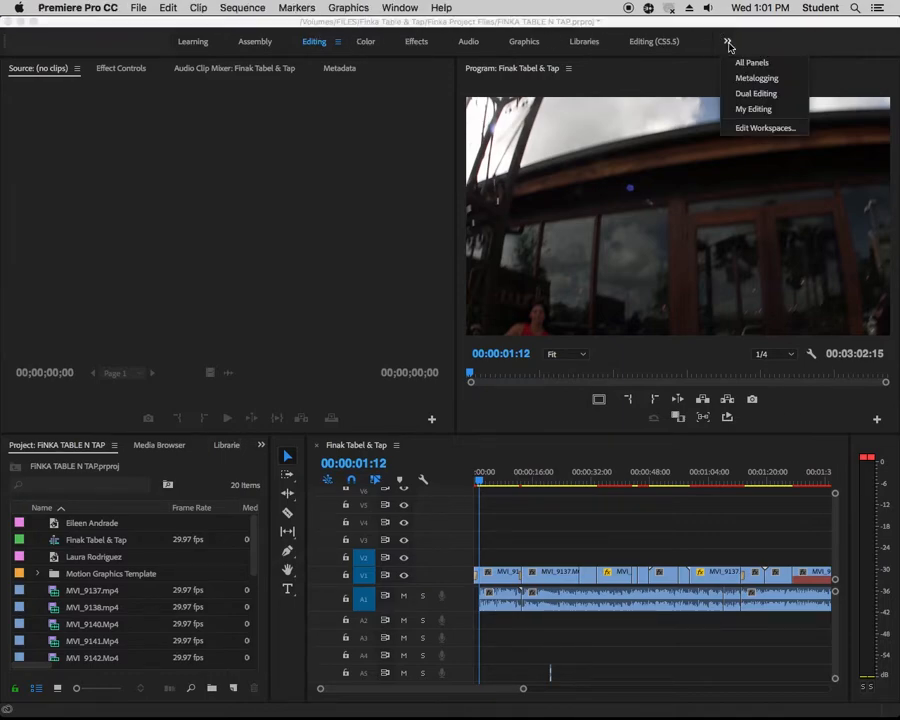
pyautogui.click(750, 109)
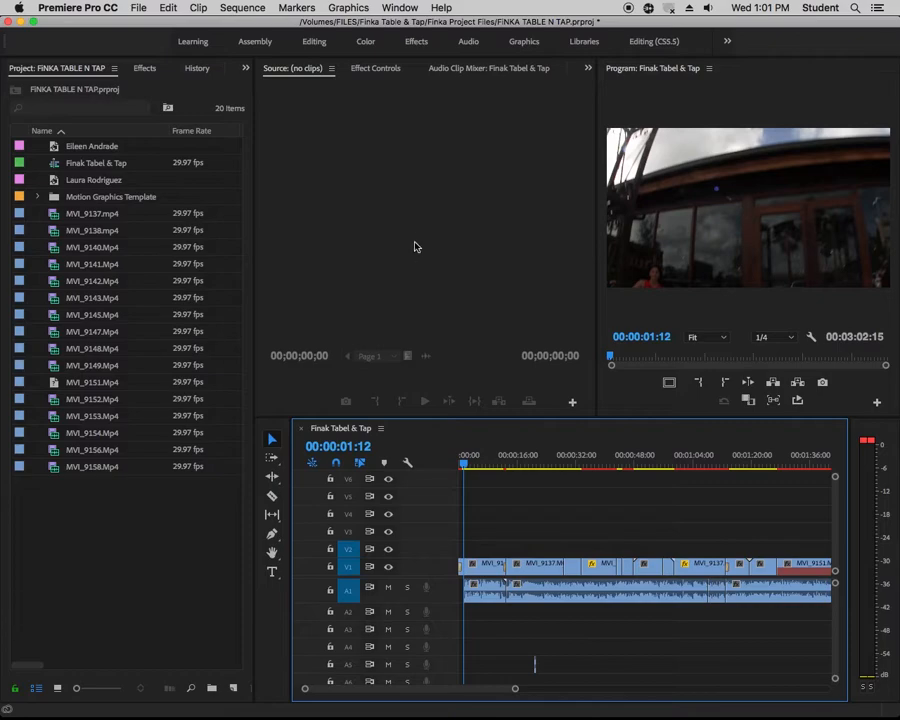
pyautogui.click(444, 233)
pyautogui.click(747, 247)
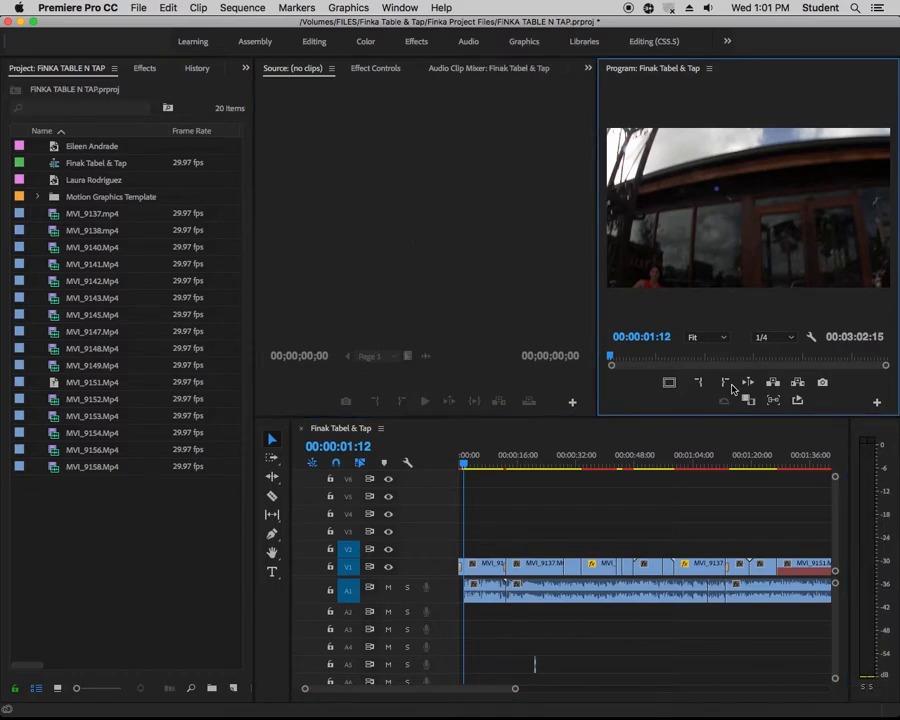
# Play the opening seconds of the Finak Tabel & Tap sequence to review the shot of the seated woman
pyautogui.moveTo(468, 466)
pyautogui.mouseDown()
pyautogui.moveTo(484, 466)
pyautogui.moveTo(465, 465)
pyautogui.mouseUp()
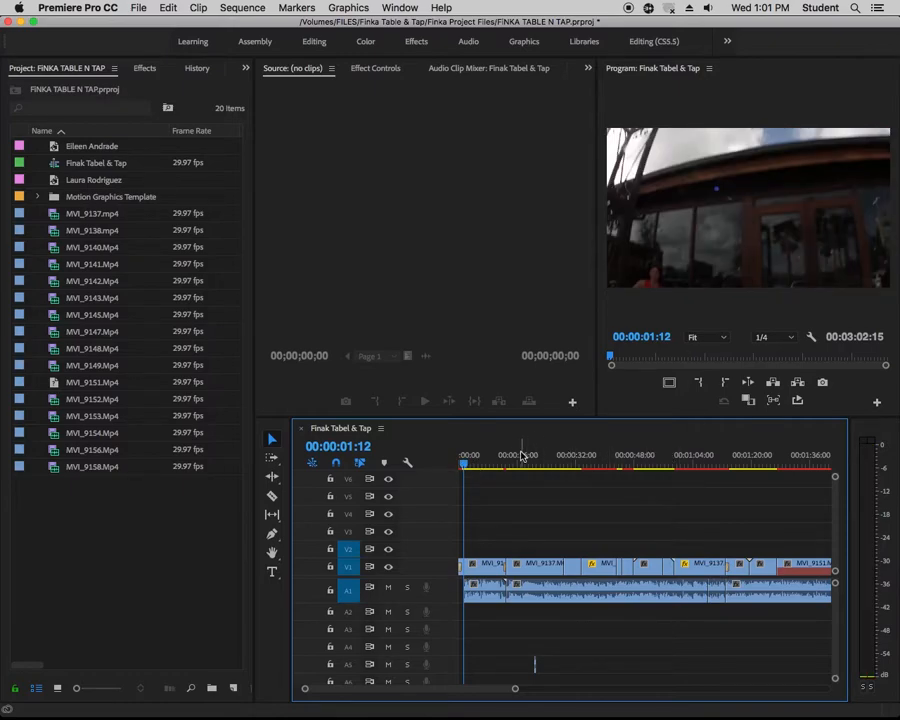
pyautogui.press('space')
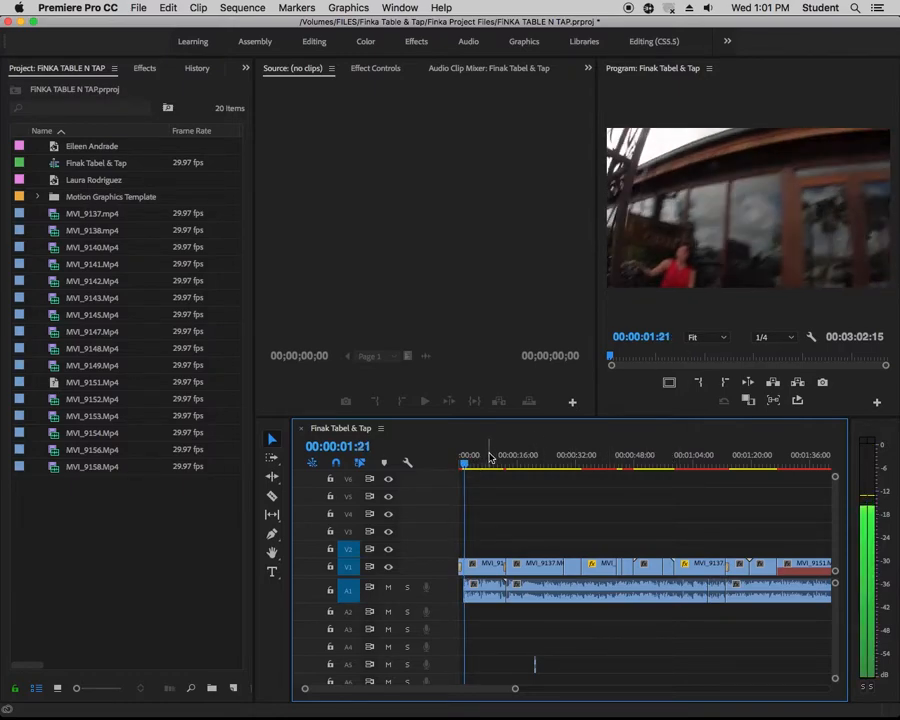
pyautogui.press('space')
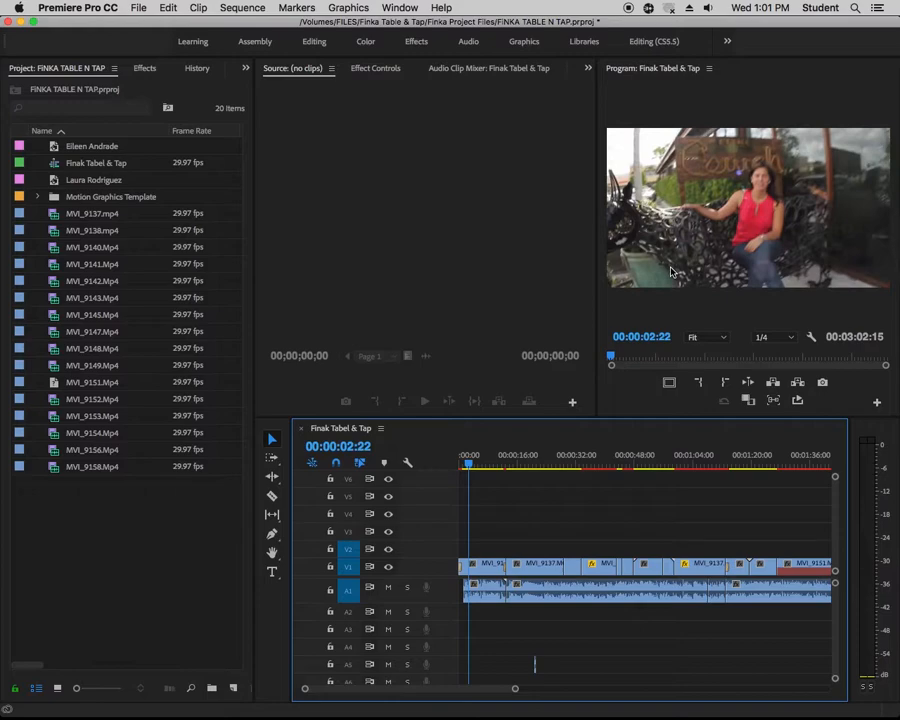
pyautogui.click(473, 466)
pyautogui.press('space')
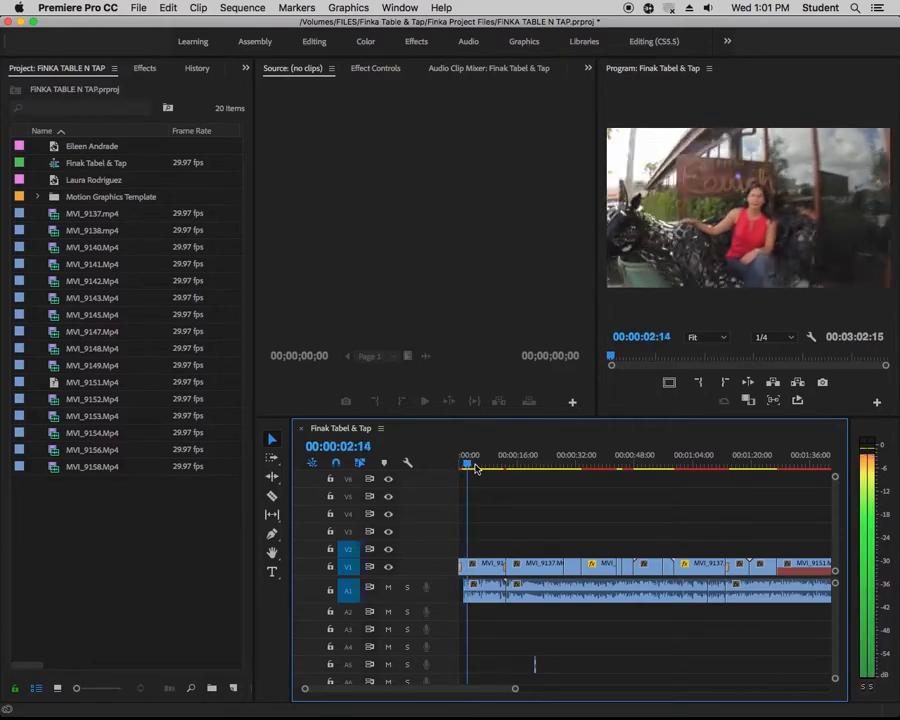
pyautogui.press('space')
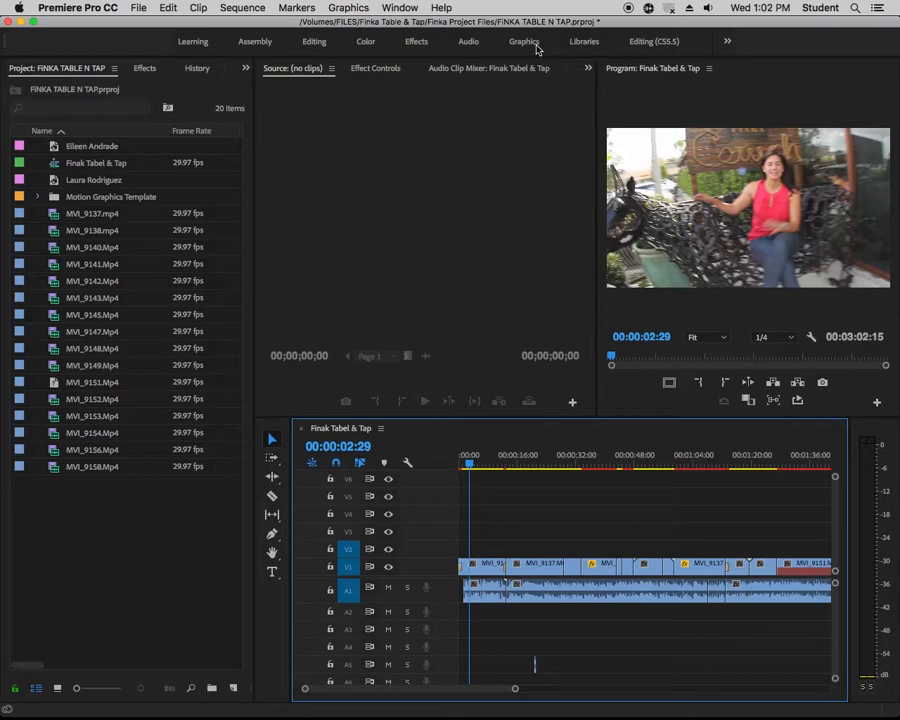
# Switch to the Graphics workspace to work with Essential Graphics
pyautogui.click(399, 8)
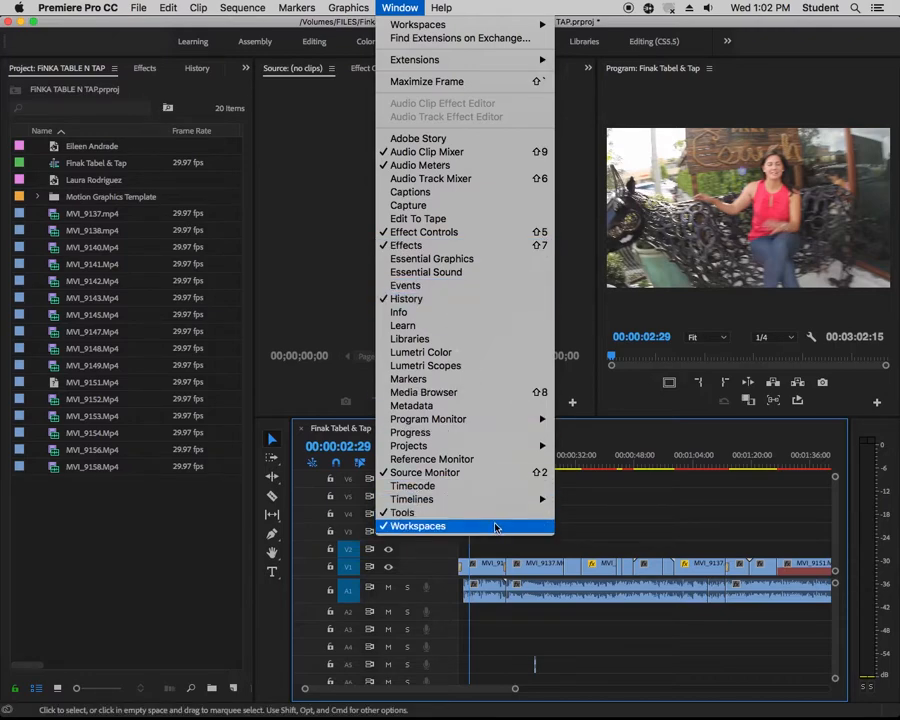
pyautogui.click(561, 105)
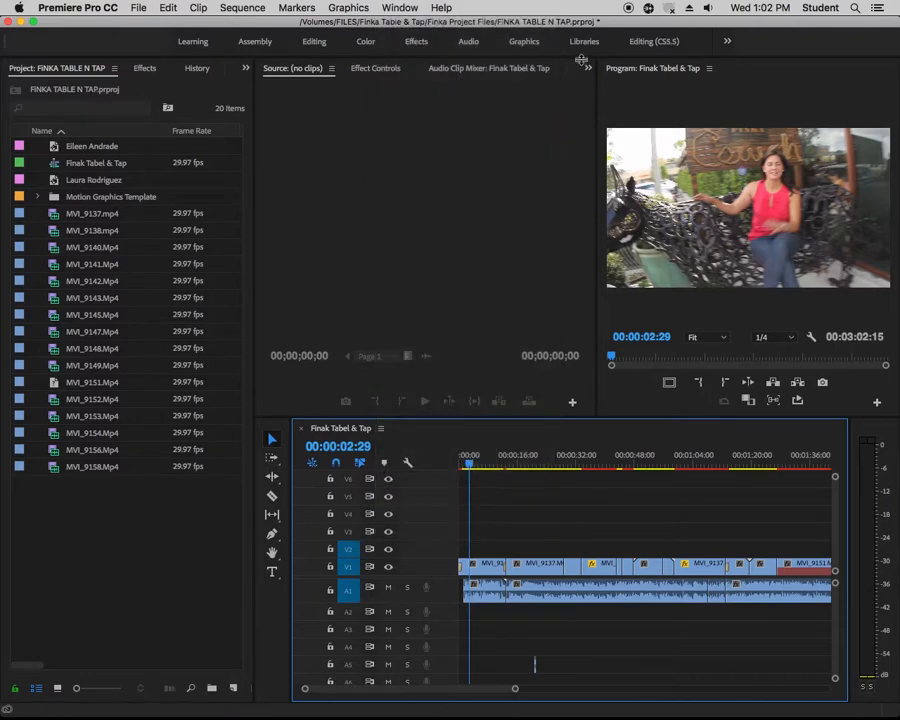
pyautogui.click(524, 42)
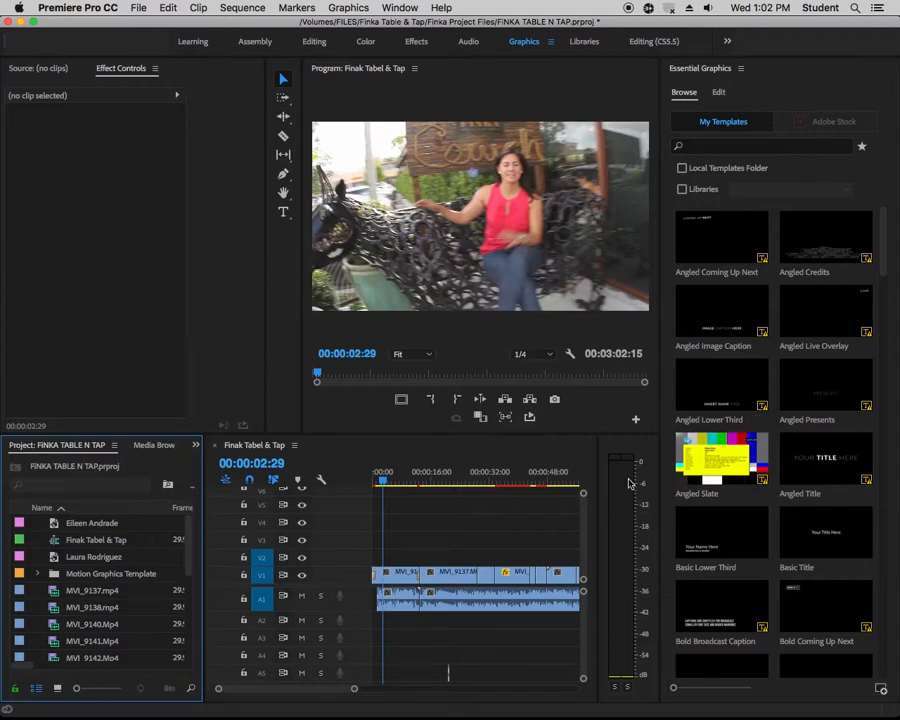
# Search the graphics templates for "lower" and add News Lower Third Left to track V2 at 00:00:02:29
pyautogui.click(705, 150)
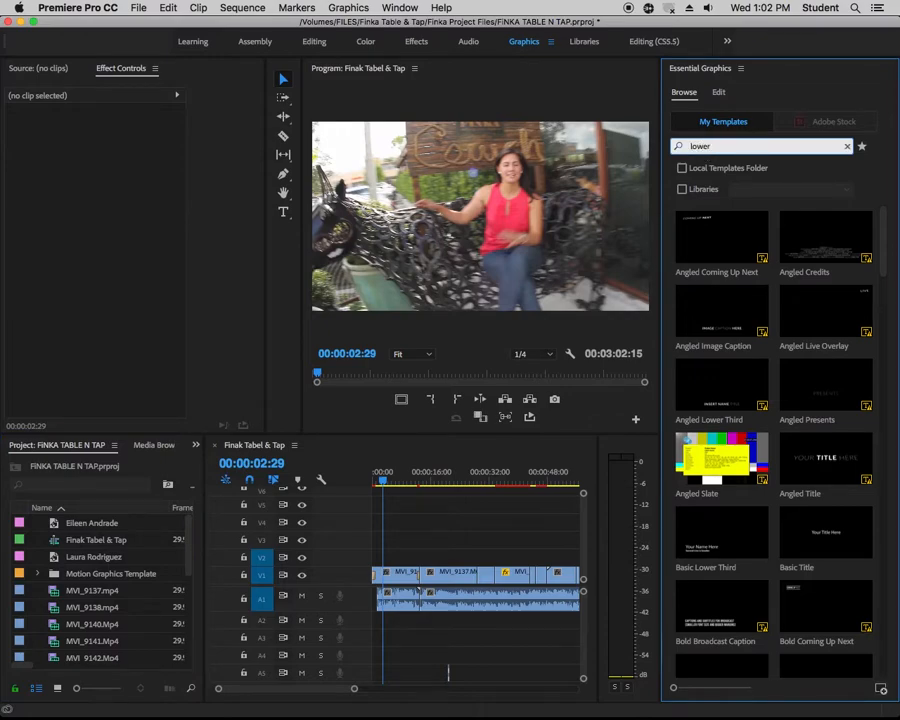
pyautogui.press('Return')
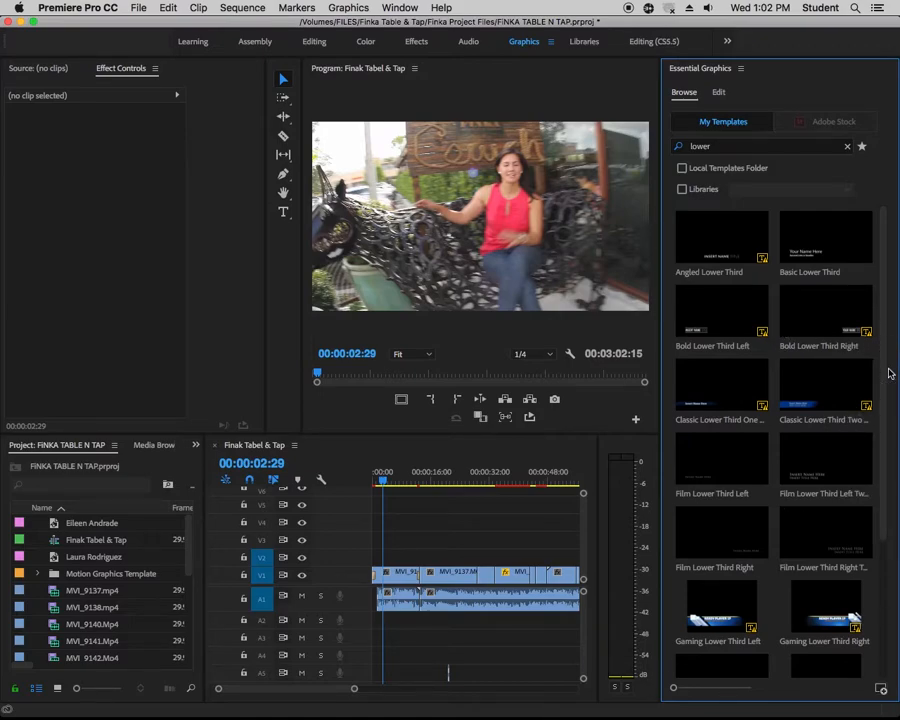
pyautogui.moveTo(886, 372); pyautogui.dragTo(885, 495)
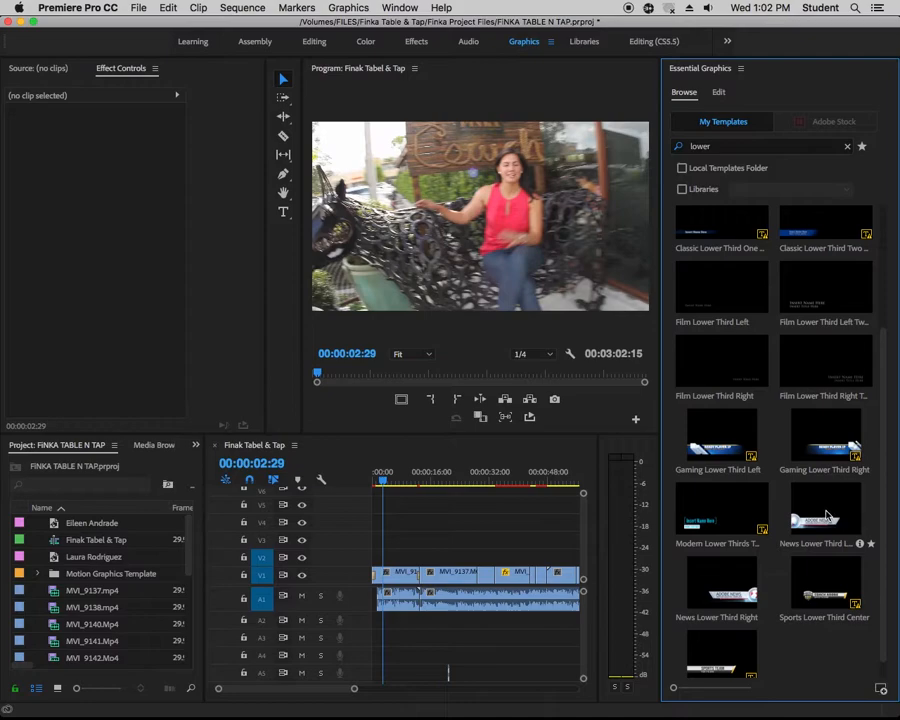
pyautogui.moveTo(826, 515); pyautogui.dragTo(386, 556)
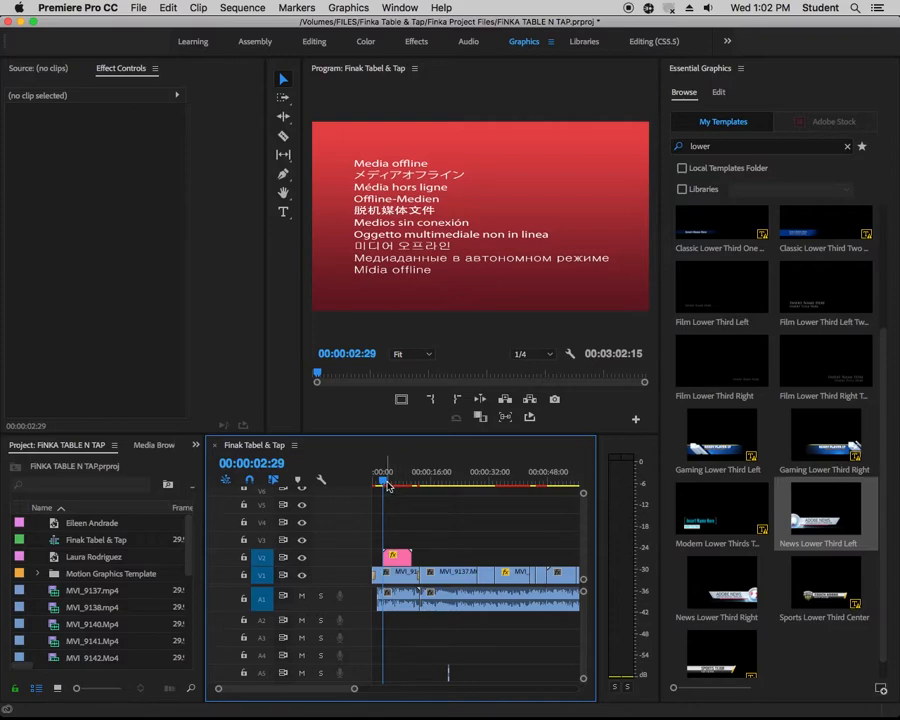
pyautogui.click(386, 484)
pyautogui.click(390, 483)
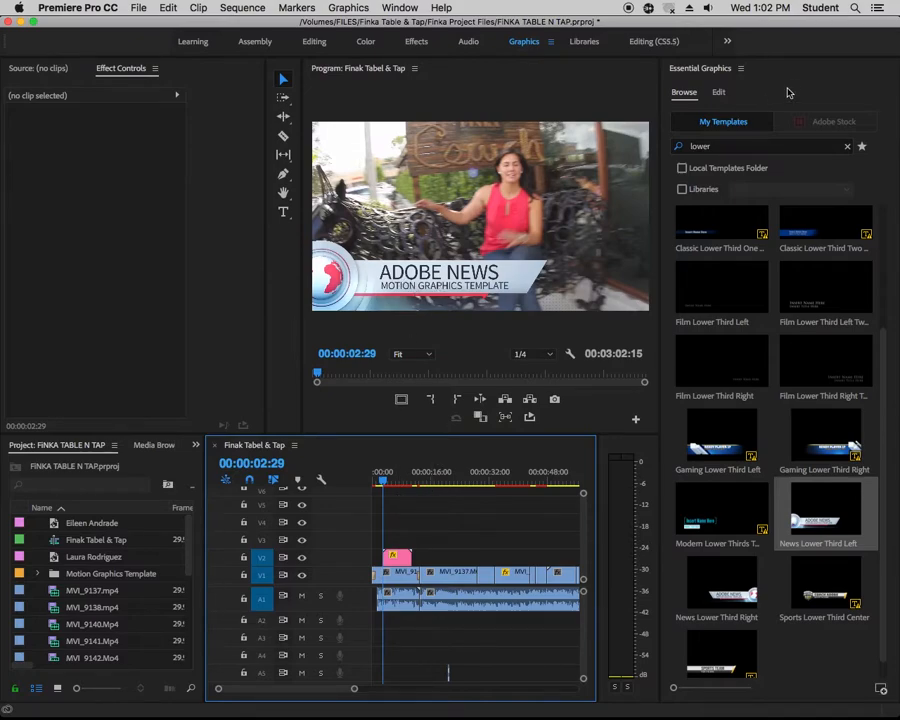
# Open the News Lower Third Left graphic's editable properties, delete the clip from V2 and return to the template list
pyautogui.click(718, 91)
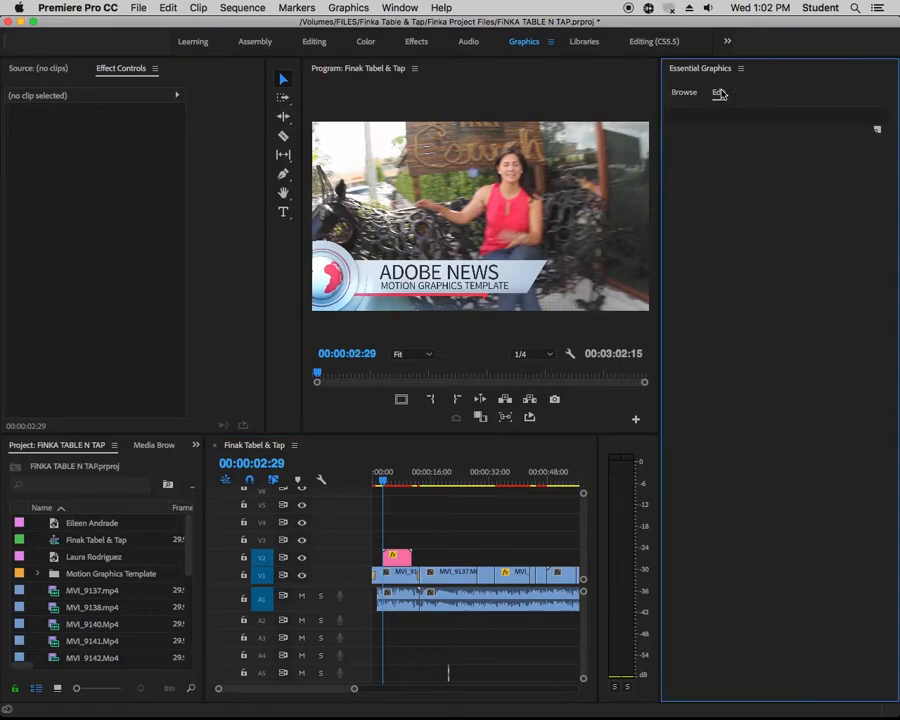
pyautogui.click(394, 554)
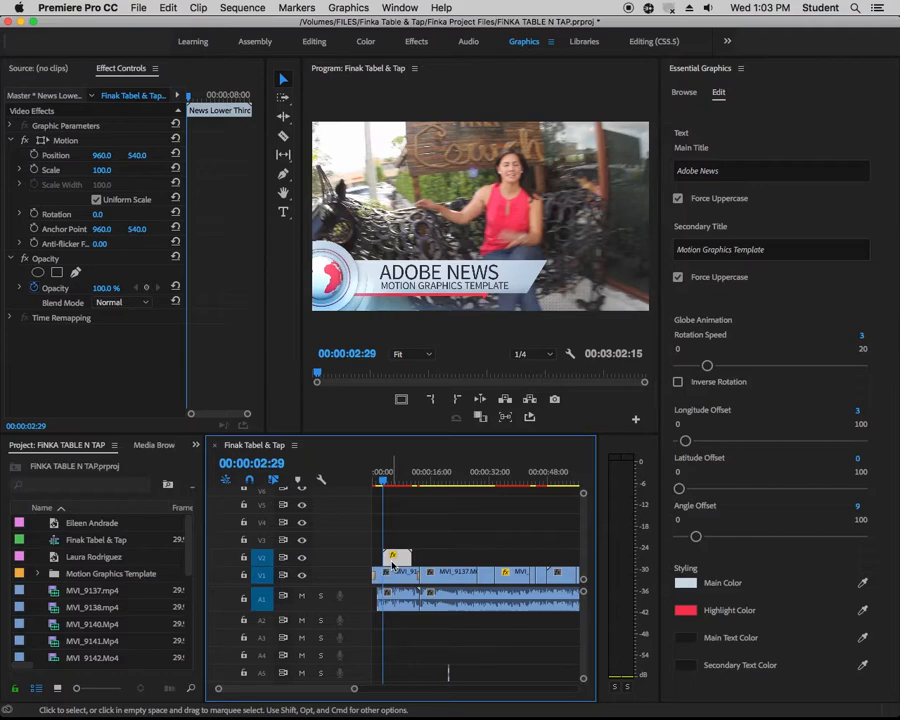
pyautogui.press('Delete')
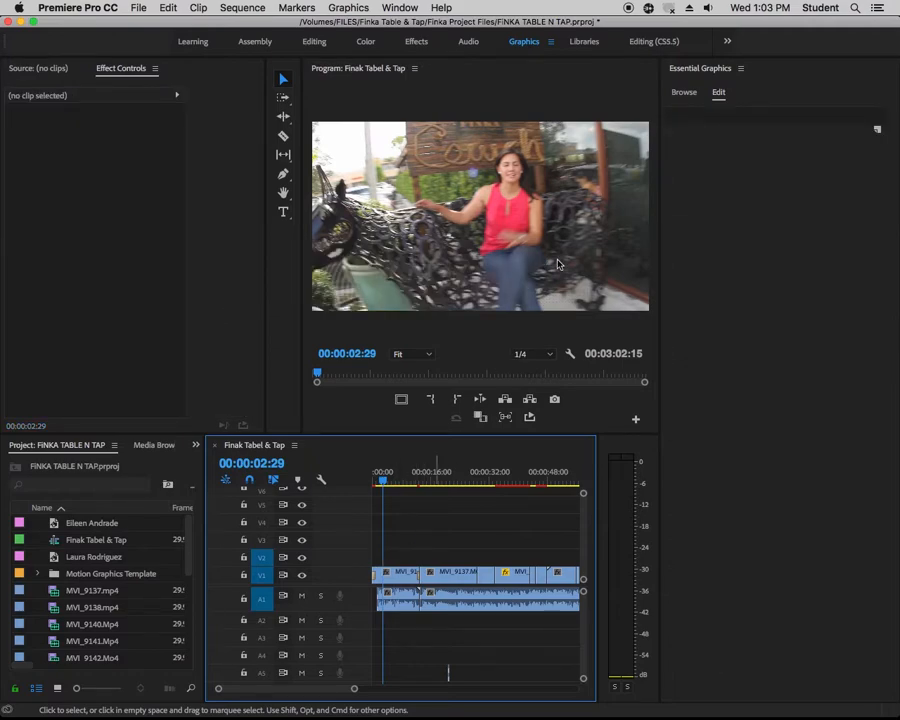
pyautogui.click(685, 93)
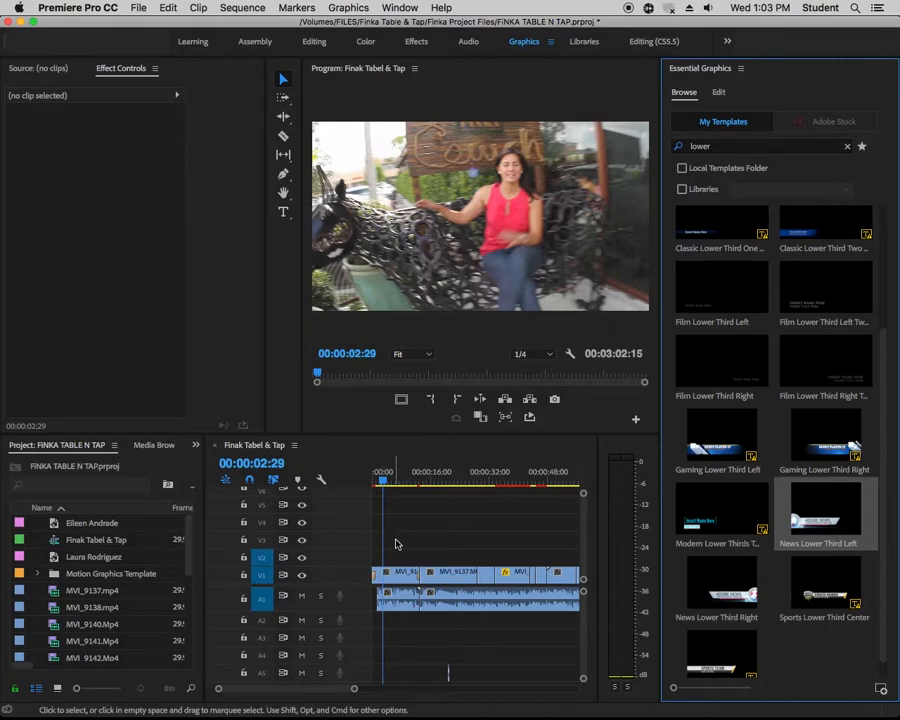
# Play the sequence from 00:00:01:12 and stop the playhead at 00:00:02:24 on the seated woman
pyautogui.click(384, 480)
pyautogui.moveTo(384, 480); pyautogui.dragTo(380, 478)
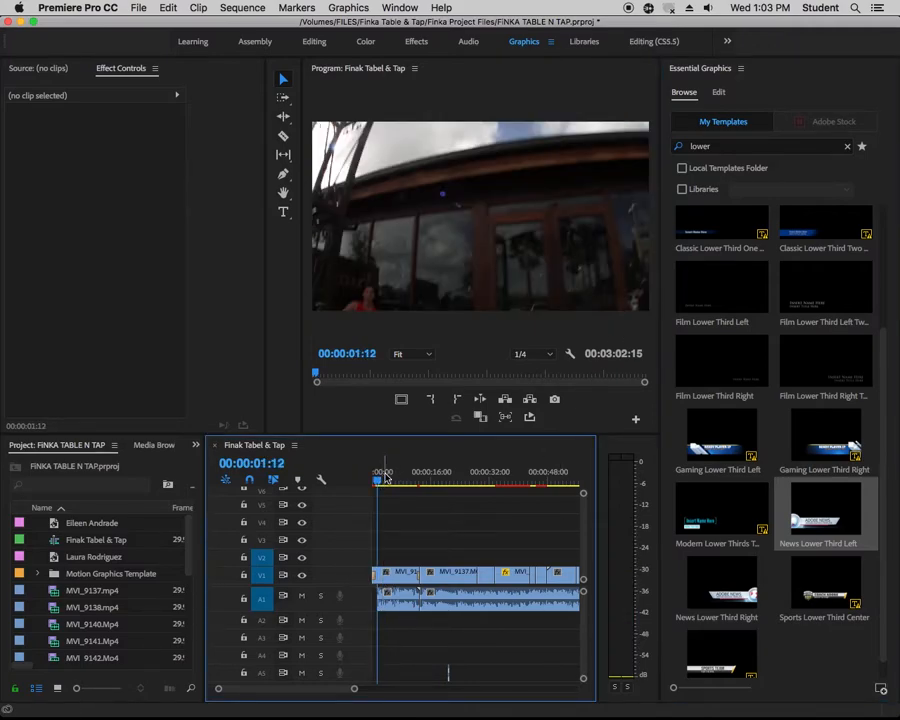
pyautogui.press('space')
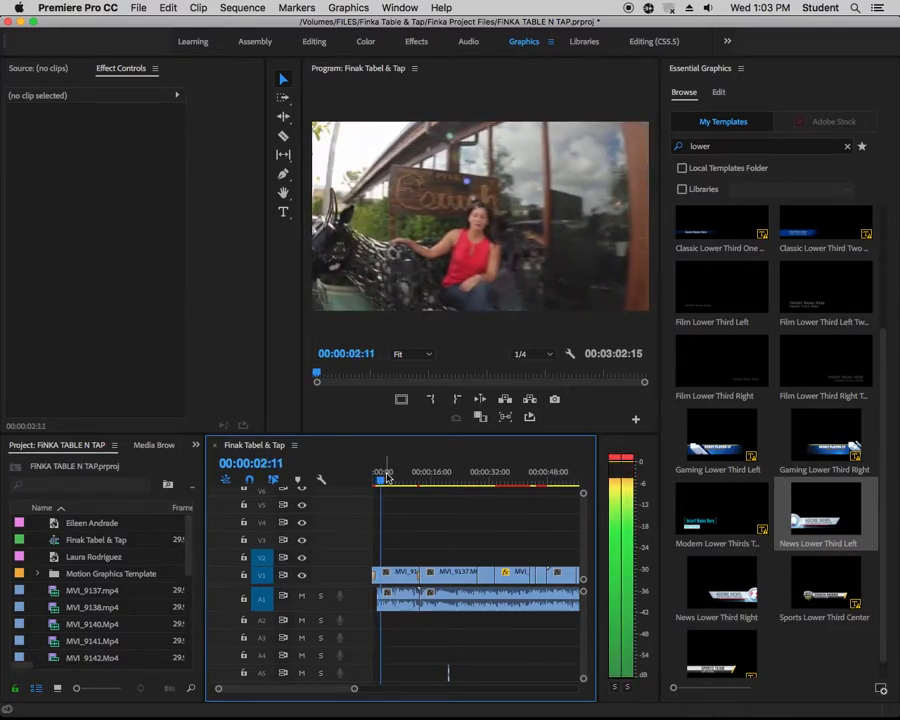
pyautogui.press('space')
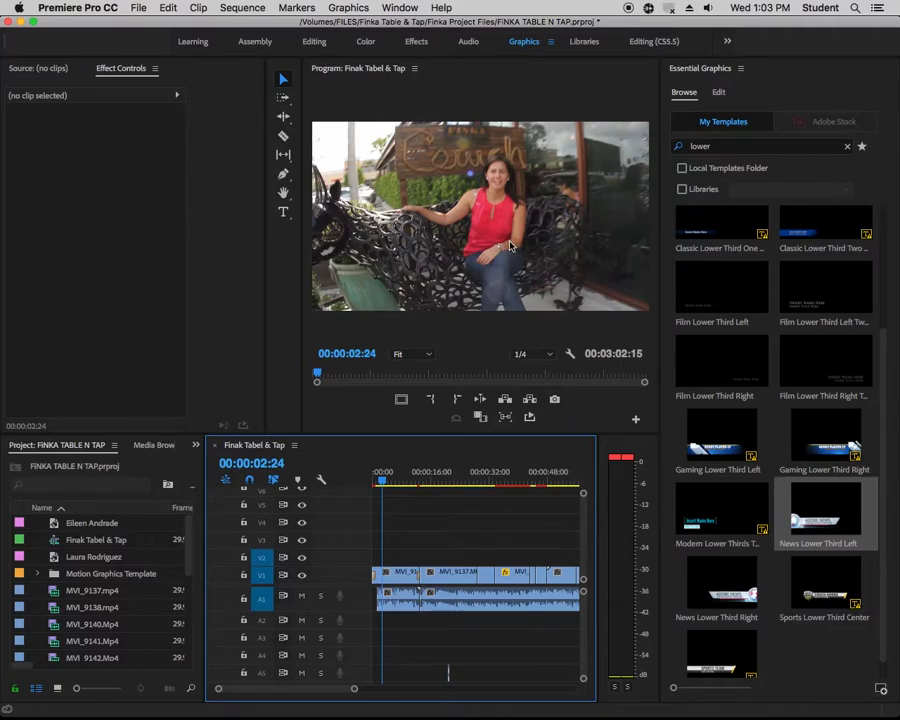
# Place the Safe Margins button at the end of the Program monitor's second control row and turn safe margins on
pyautogui.click(636, 421)
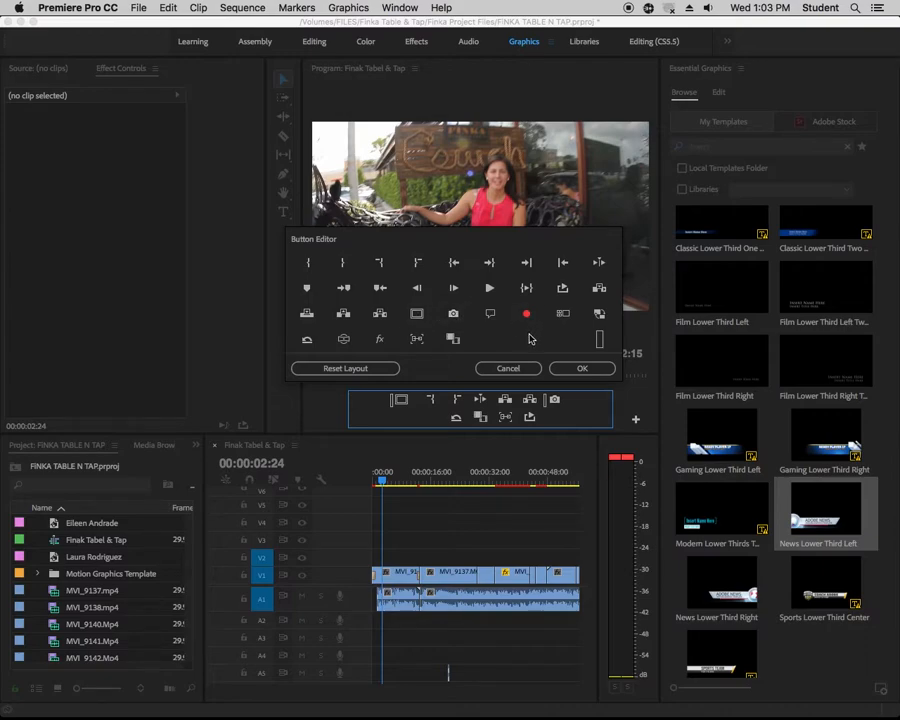
pyautogui.moveTo(417, 313); pyautogui.dragTo(548, 421)
pyautogui.click(582, 369)
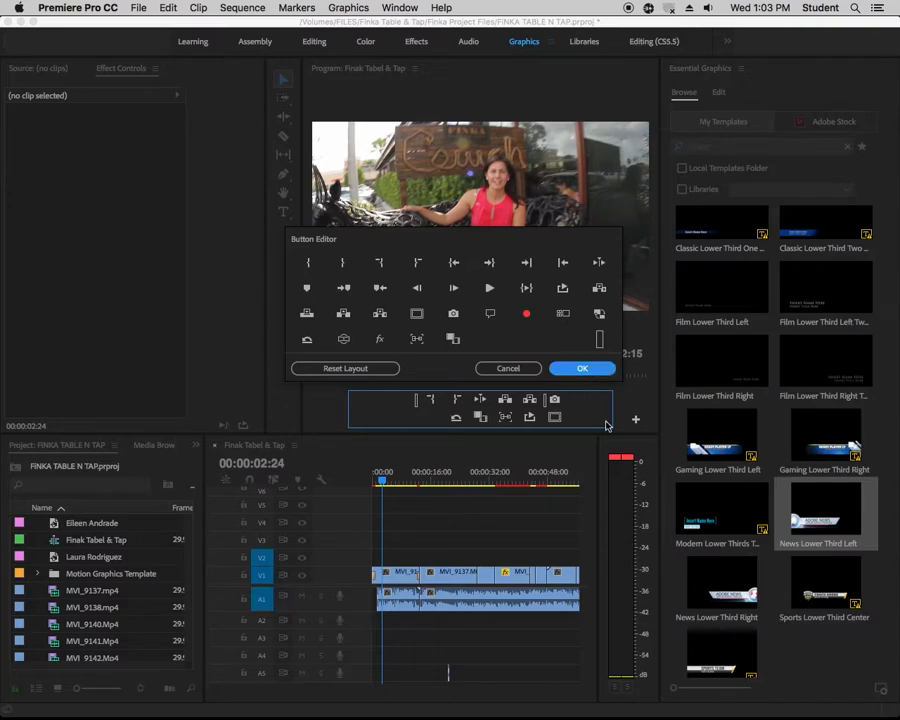
pyautogui.click(556, 418)
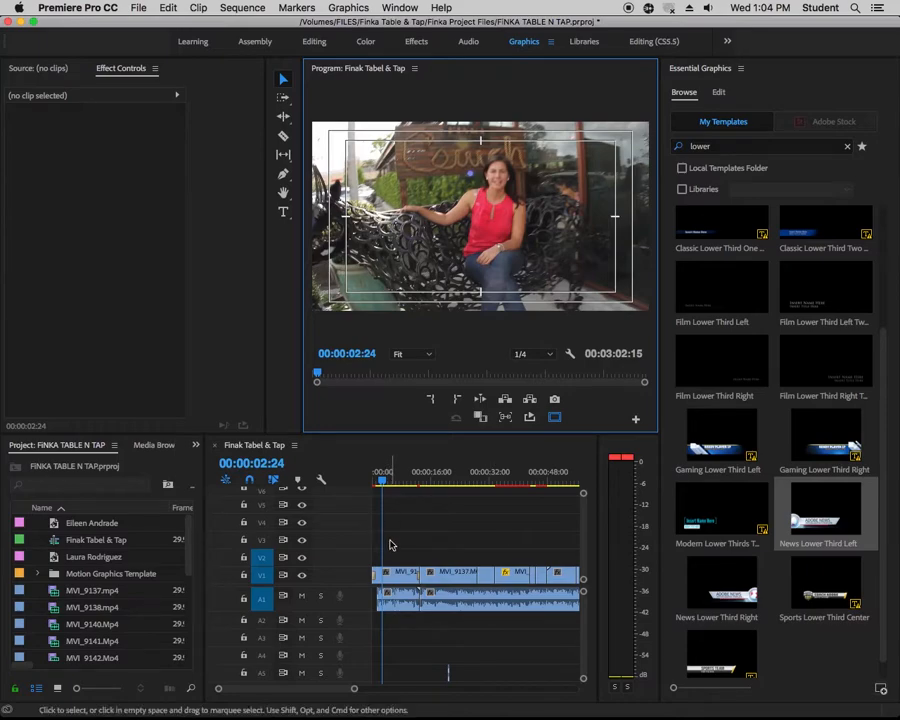
# Add a new text layer on track V2 at the playhead
pyautogui.click(264, 558)
pyautogui.click(263, 558)
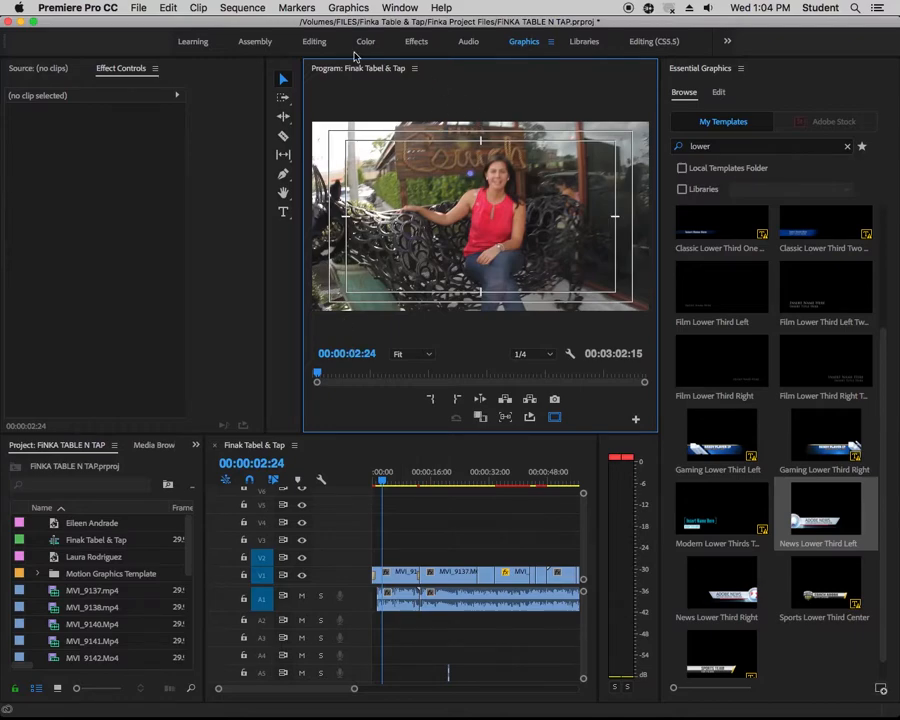
pyautogui.click(347, 8)
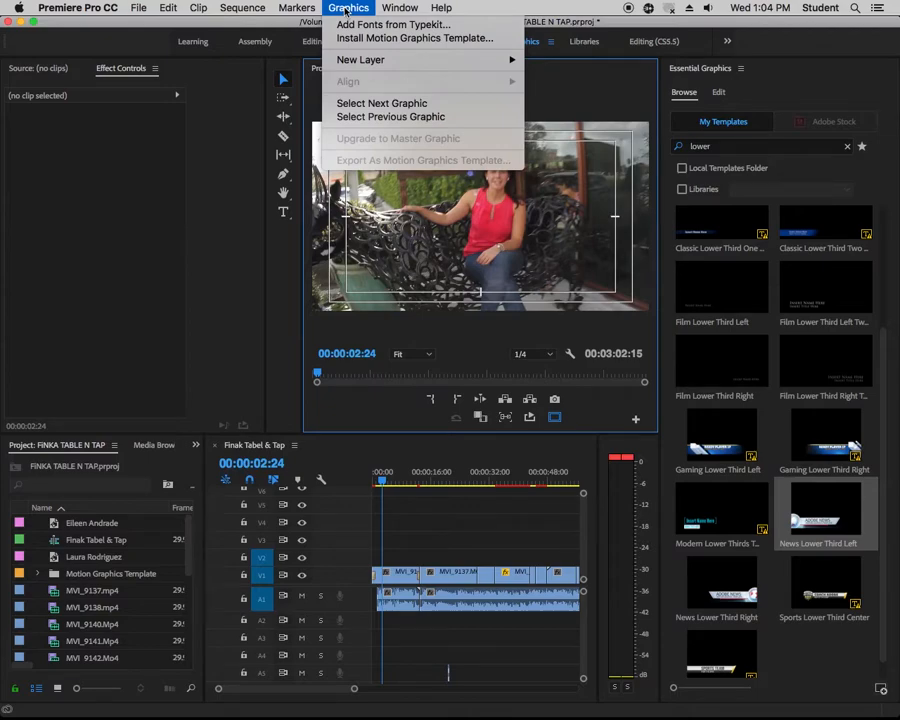
pyautogui.moveTo(420, 60)
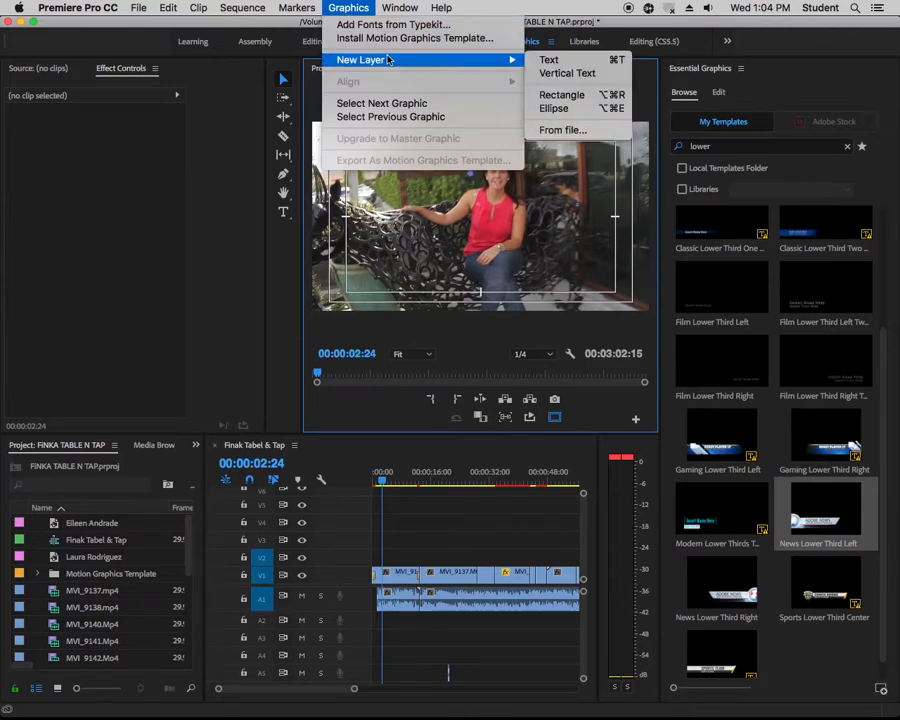
pyautogui.click(548, 60)
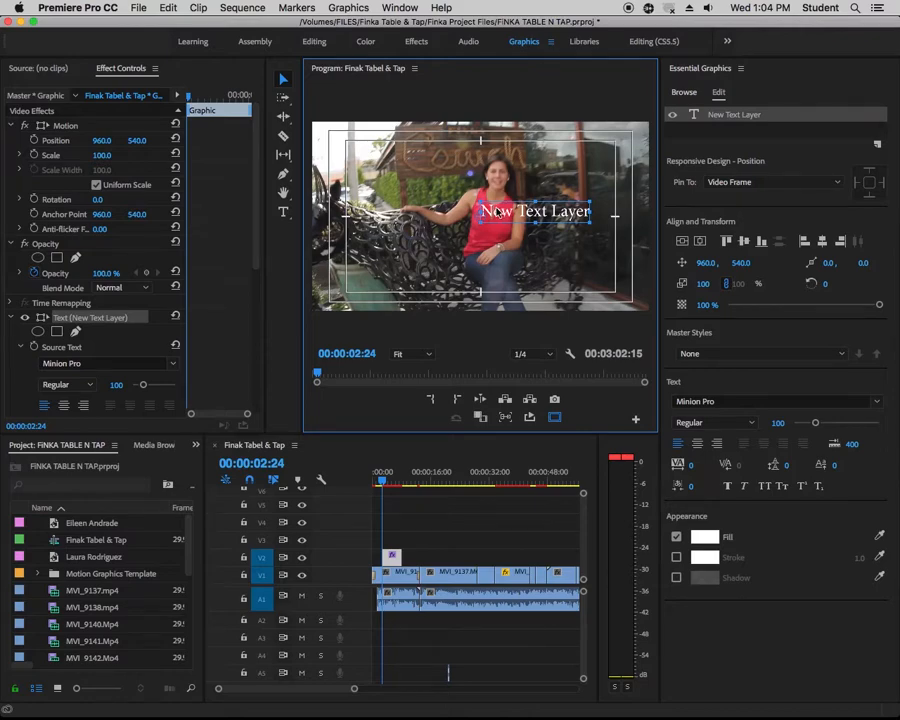
# Replace the placeholder text of the new layer with the interviewee's full name using the Type tool
pyautogui.click(283, 212)
pyautogui.click(489, 207)
pyautogui.moveTo(481, 211); pyautogui.dragTo(590, 212)
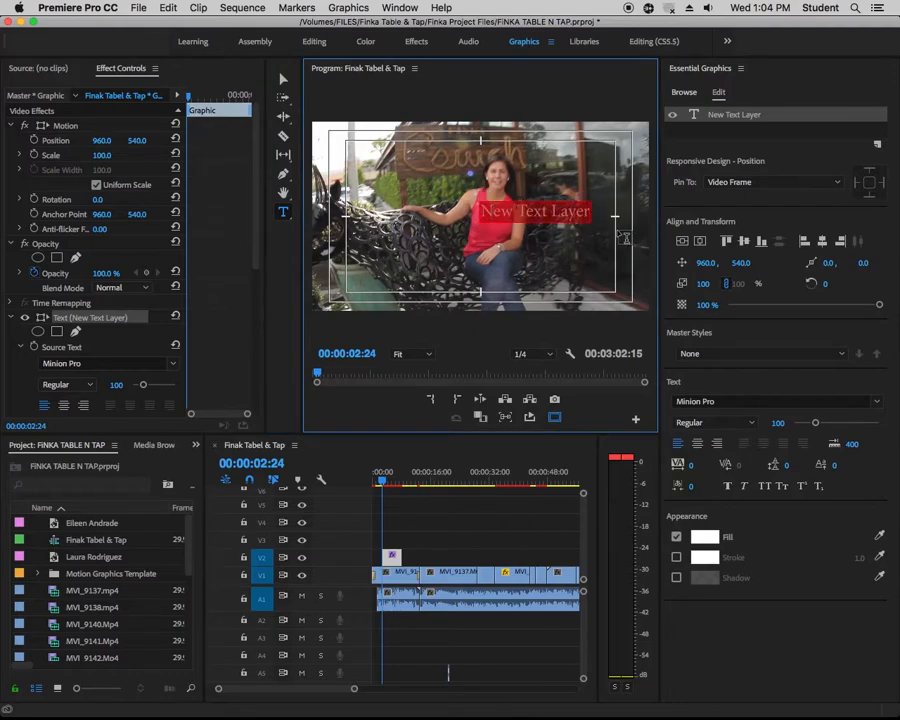
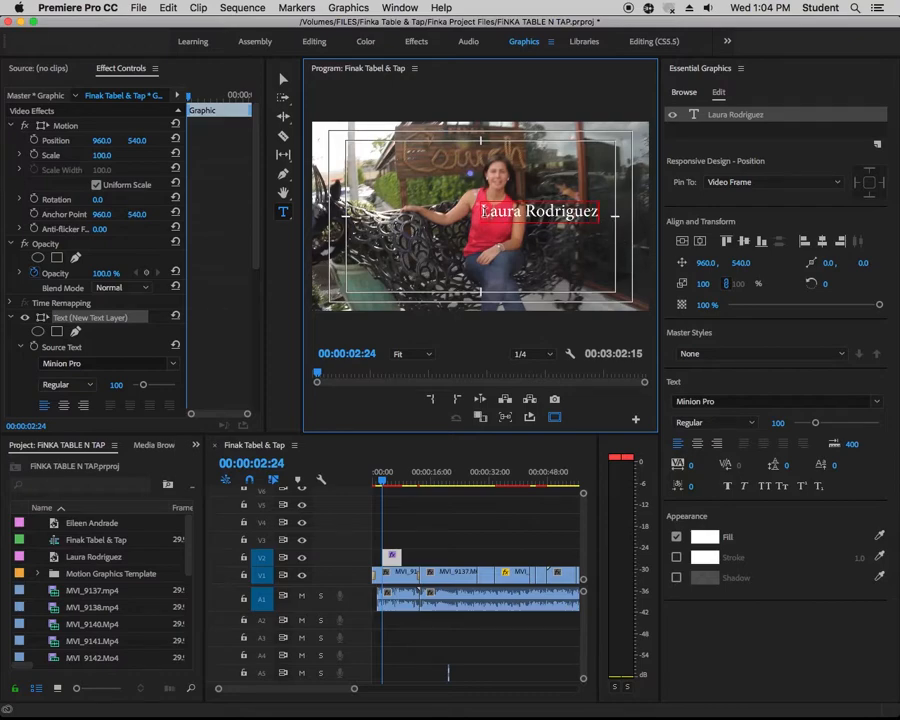
# Change the font of the interviewee's name text to Marion Bold
pyautogui.moveTo(483, 211); pyautogui.dragTo(597, 213)
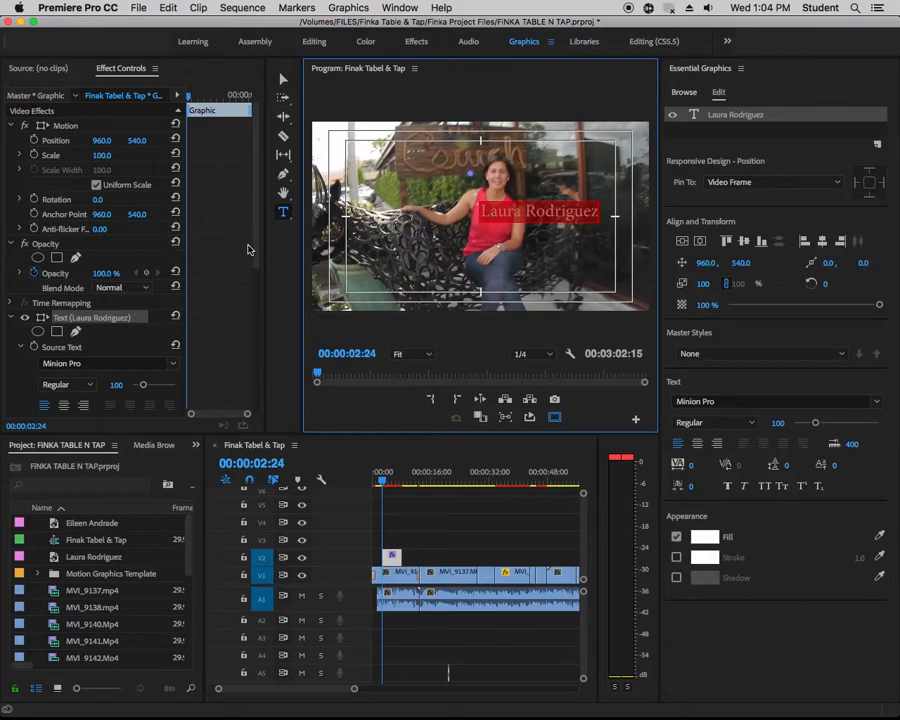
pyautogui.moveTo(266, 280); pyautogui.dragTo(301, 279)
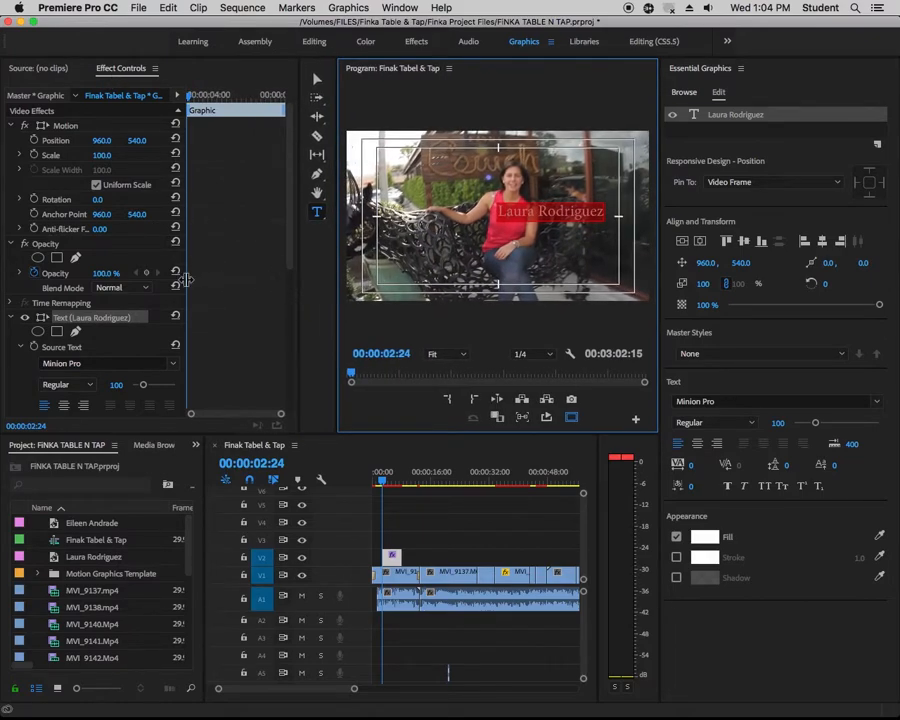
pyautogui.moveTo(186, 277); pyautogui.dragTo(238, 278)
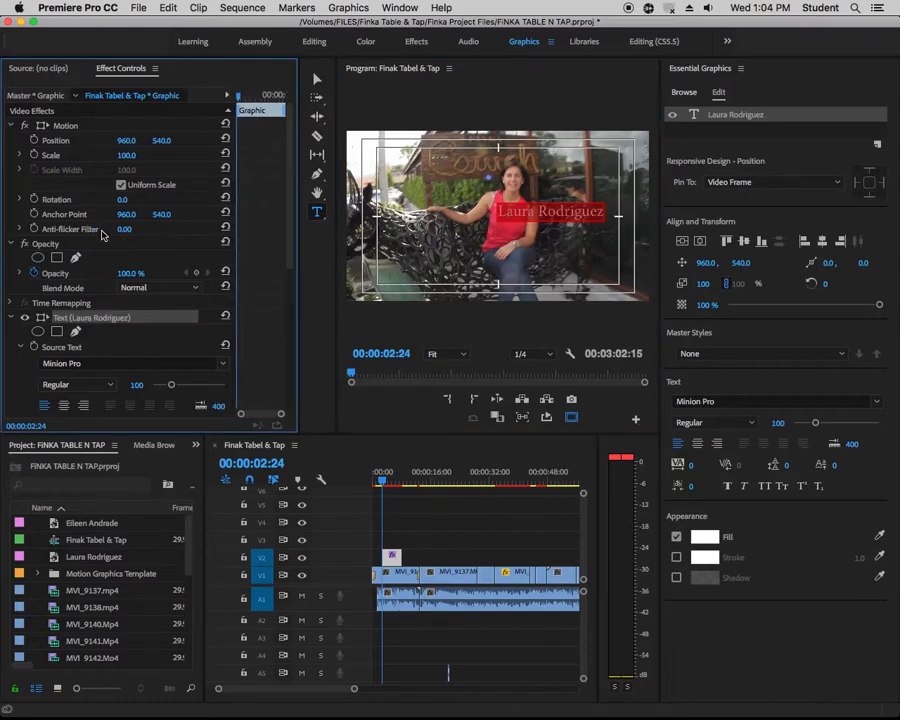
pyautogui.moveTo(291, 240); pyautogui.dragTo(289, 307)
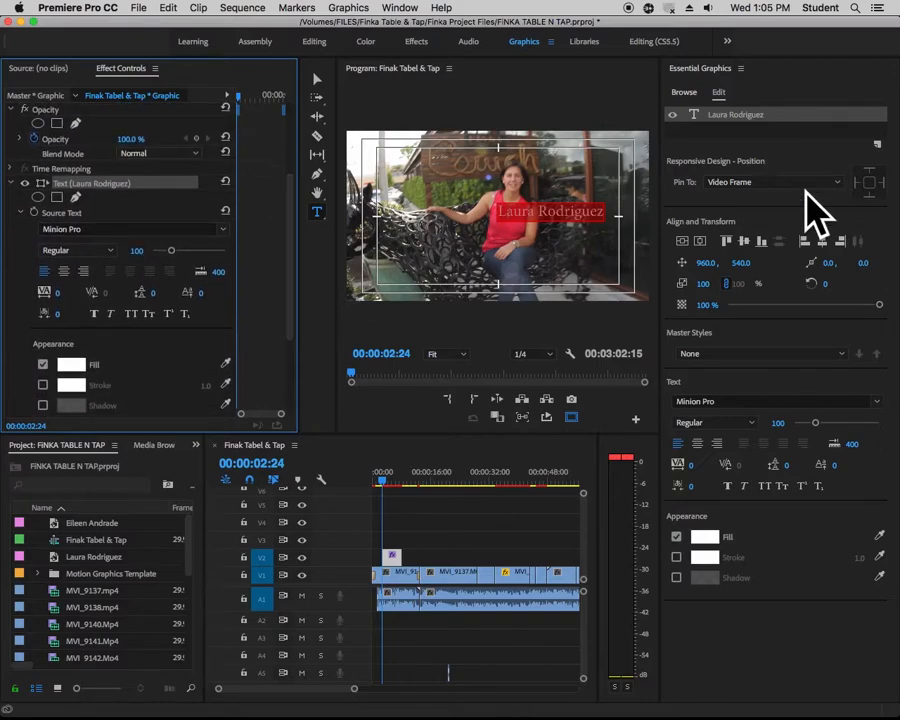
pyautogui.click(737, 401)
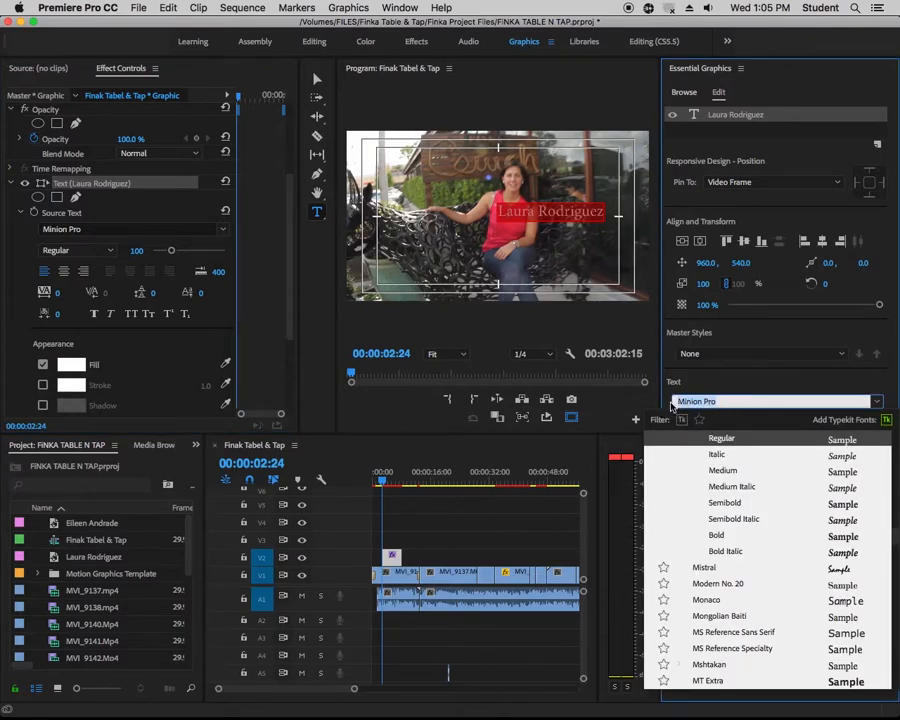
pyautogui.write('mario')
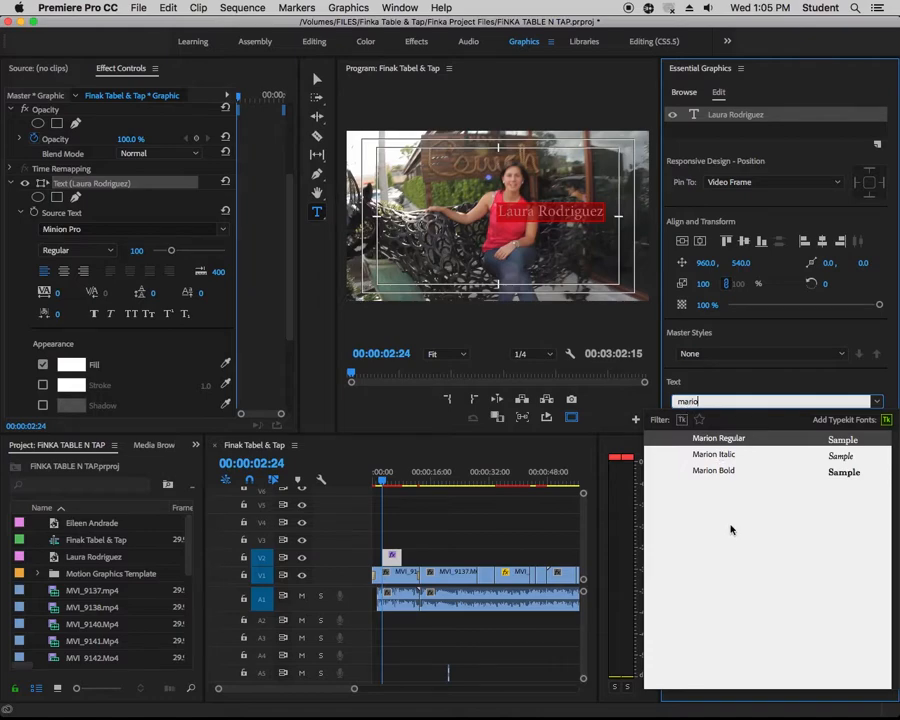
pyautogui.click(708, 471)
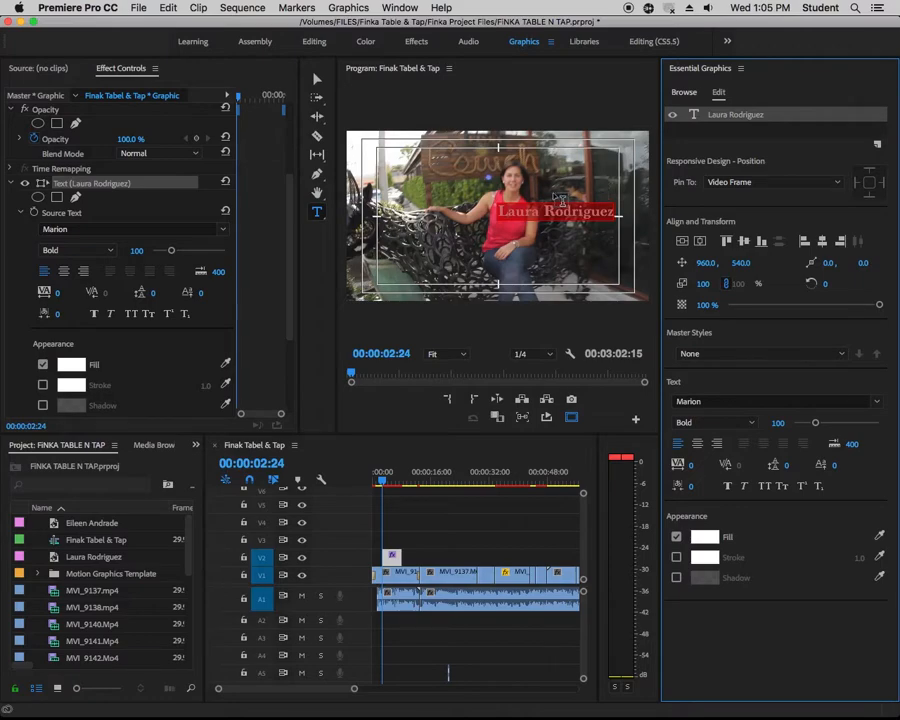
# Move the name text to the lower-left of the title-safe area at about 210, 821 and enlarge it to a scale of about 124%
pyautogui.click(562, 201)
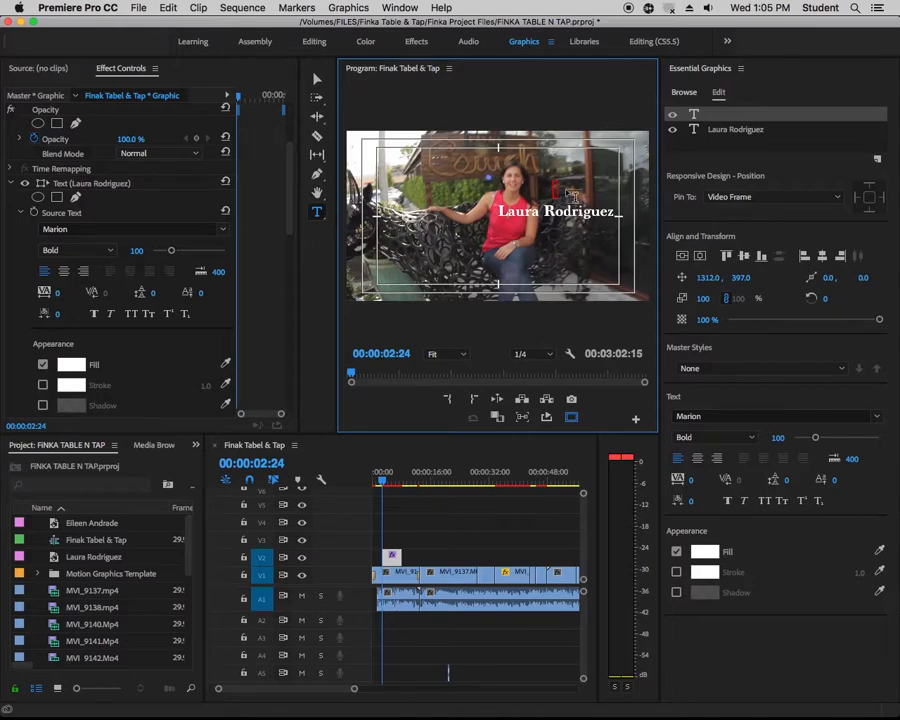
pyautogui.press('Escape')
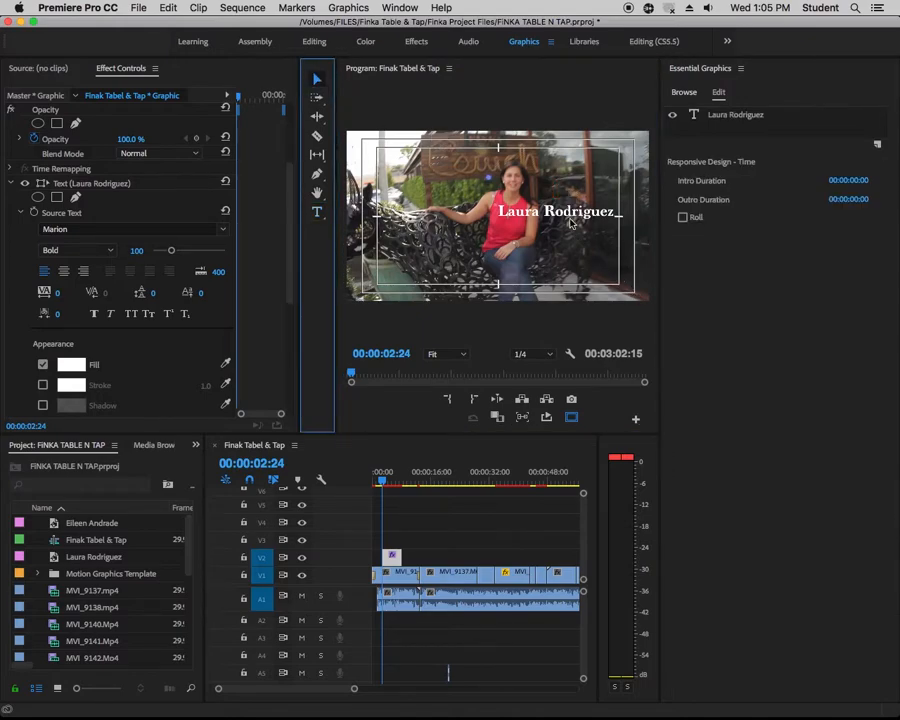
pyautogui.moveTo(572, 223); pyautogui.dragTo(507, 240)
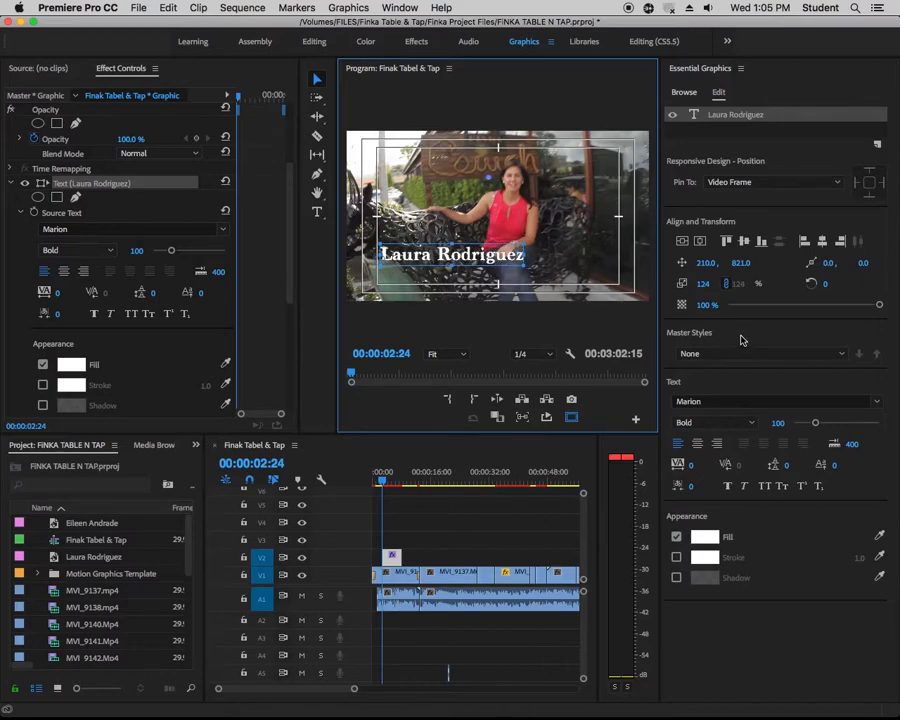
# Give the name text a near-black stroke (050505) with a width of 3
pyautogui.click(676, 557)
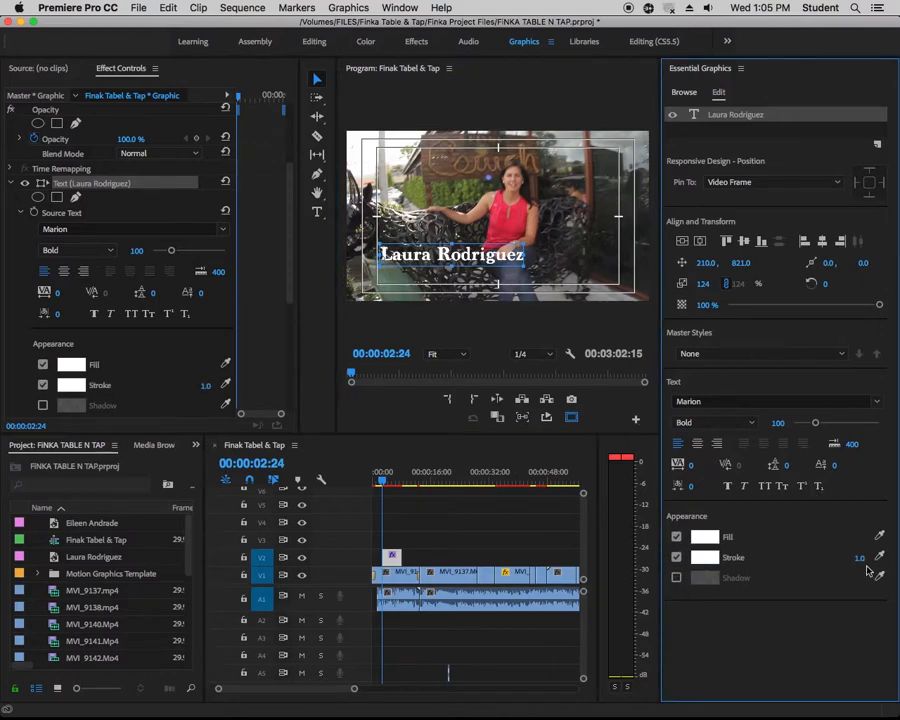
pyautogui.click(850, 556)
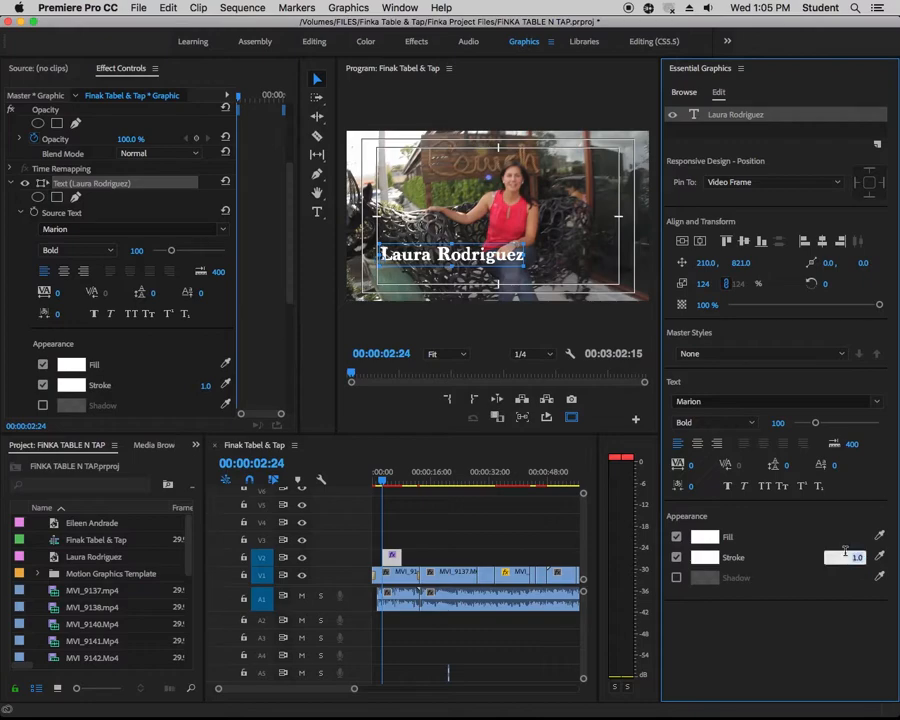
pyautogui.write('3')
pyautogui.press('Return')
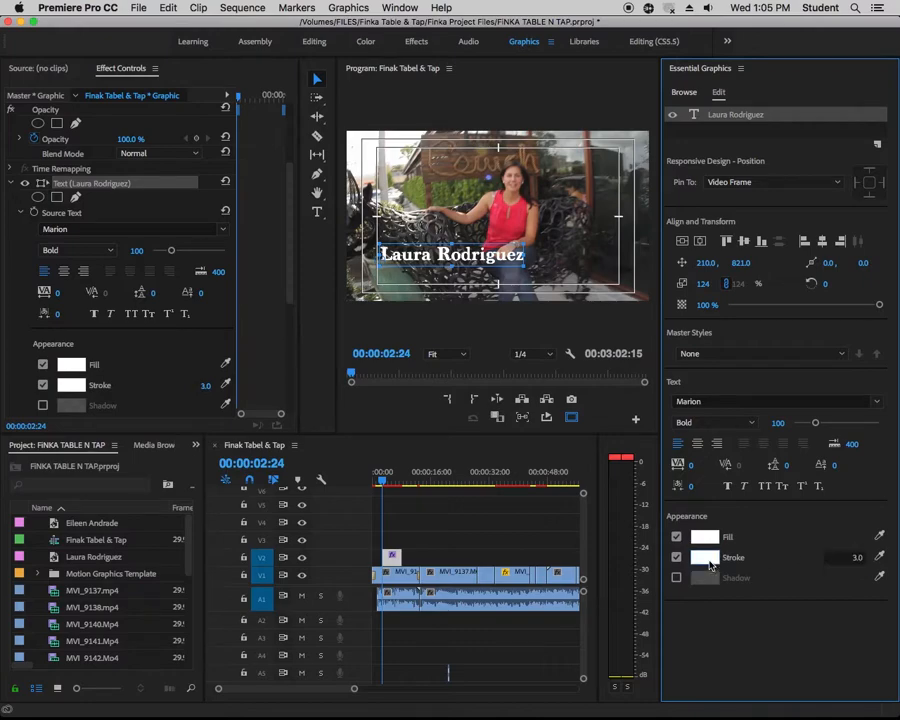
pyautogui.click(705, 557)
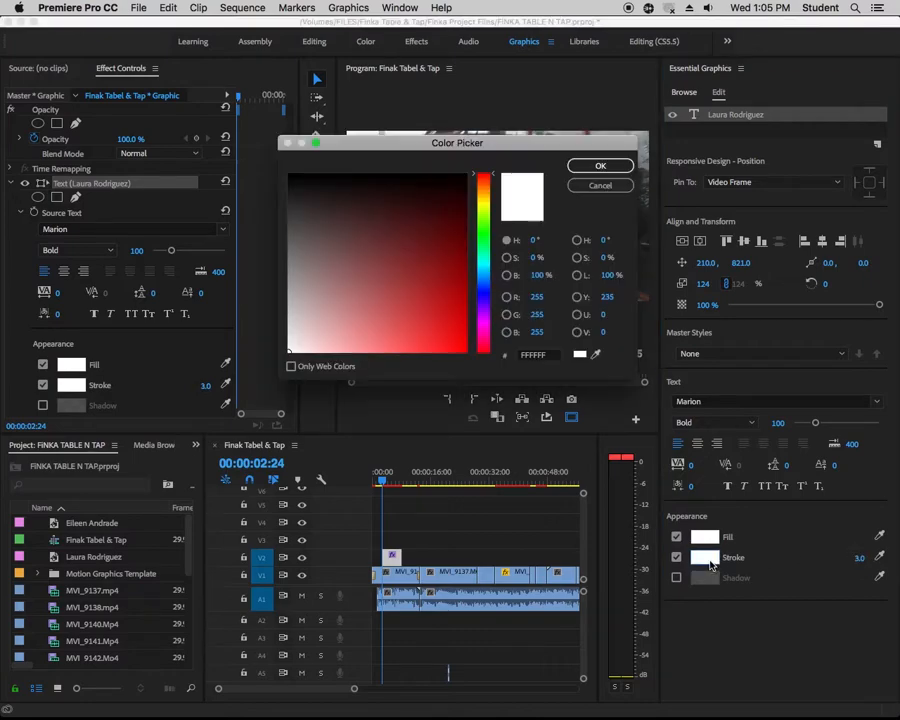
pyautogui.click(291, 179)
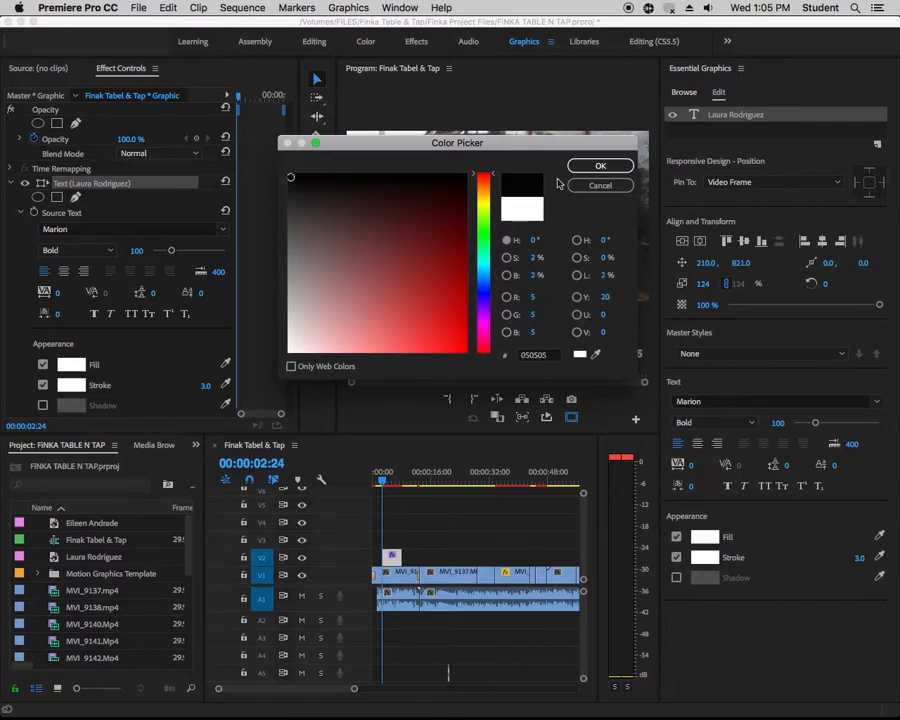
pyautogui.click(620, 166)
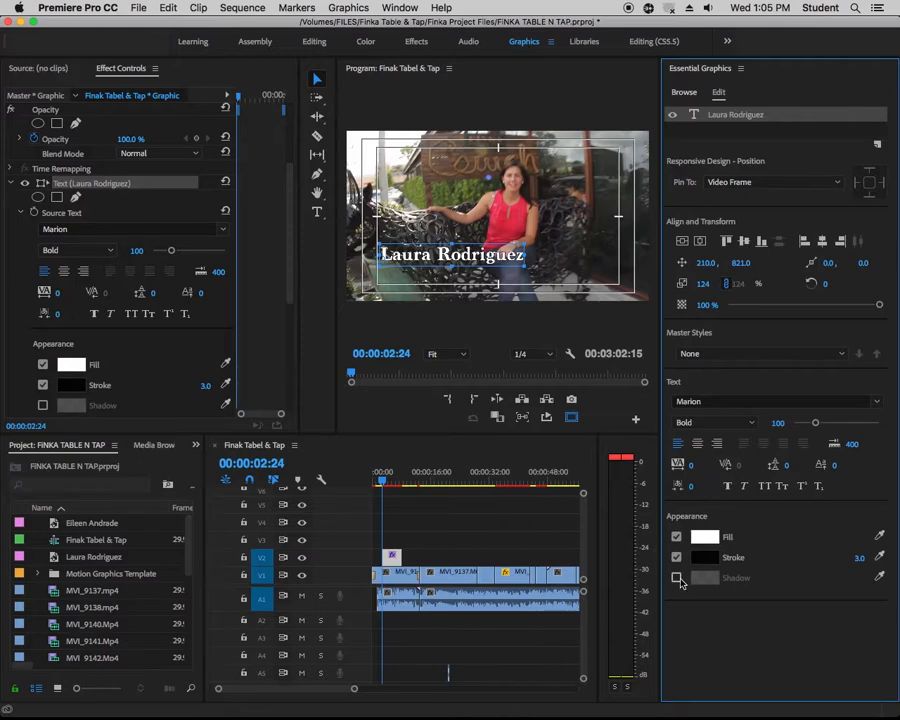
# Add a near-black shadow (030303) to the name text and raise the shadow opacity to 100%
pyautogui.click(677, 579)
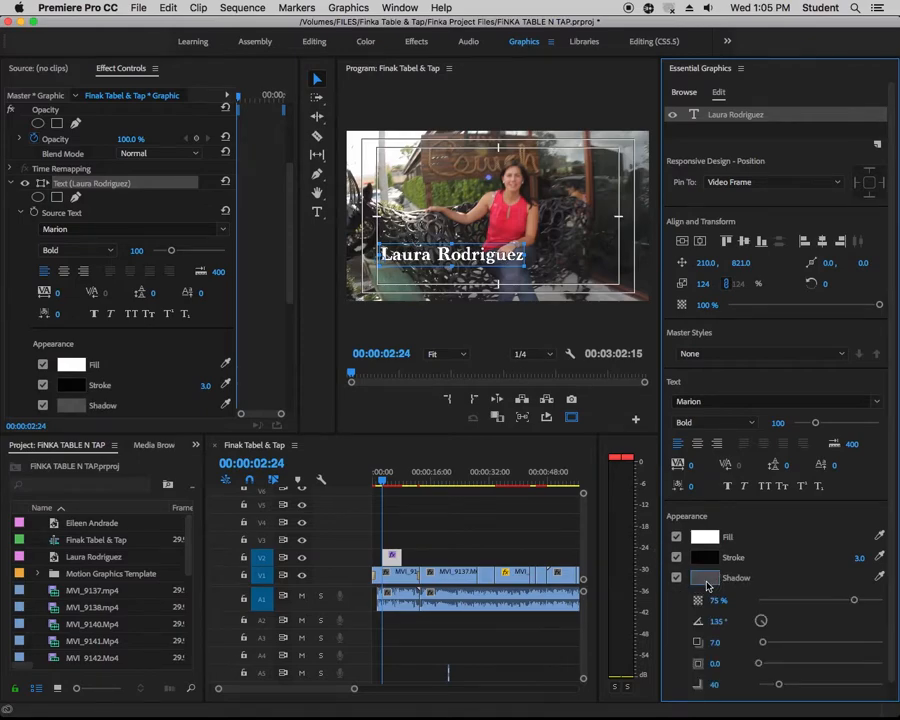
pyautogui.click(706, 580)
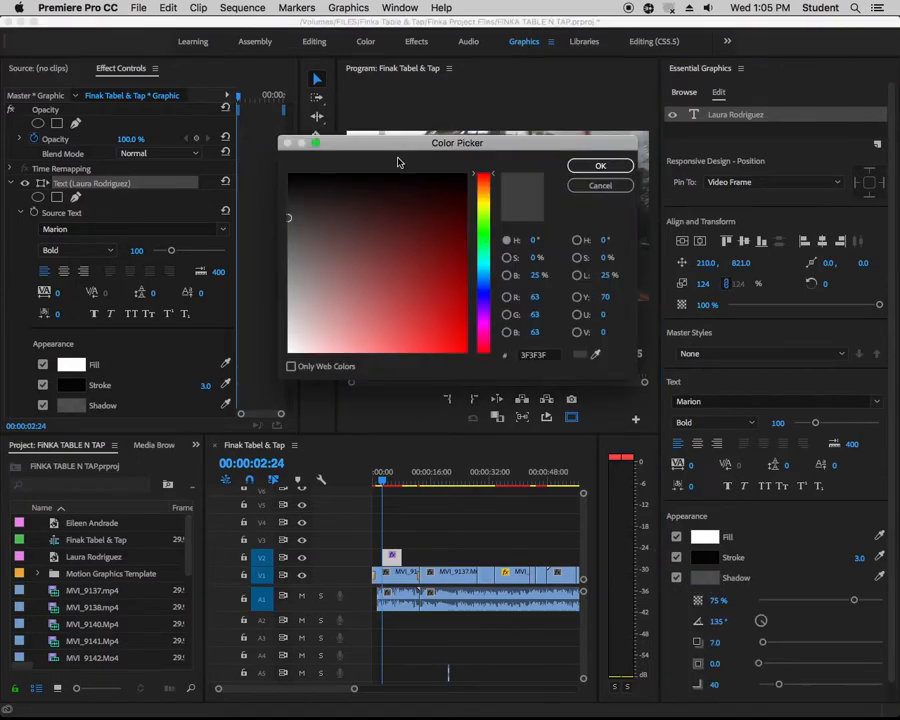
pyautogui.click(580, 166)
pyautogui.scroll(-1, 888, 573)
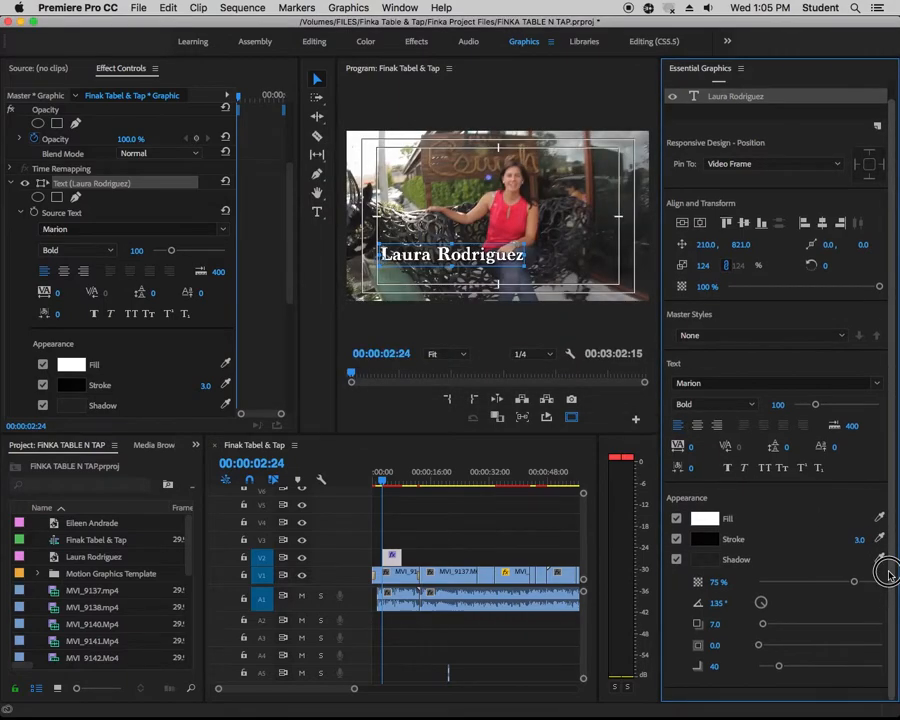
pyautogui.moveTo(855, 583); pyautogui.dragTo(889, 588)
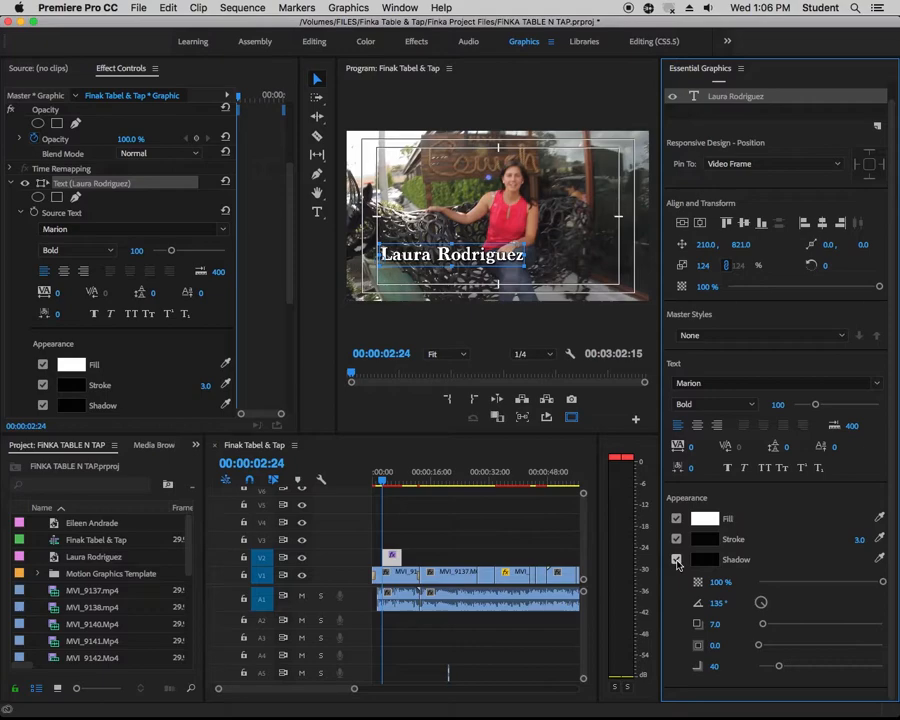
# Turn the name text's stroke and shadow off and back on to compare its look with and without them
pyautogui.click(676, 560)
pyautogui.click(677, 559)
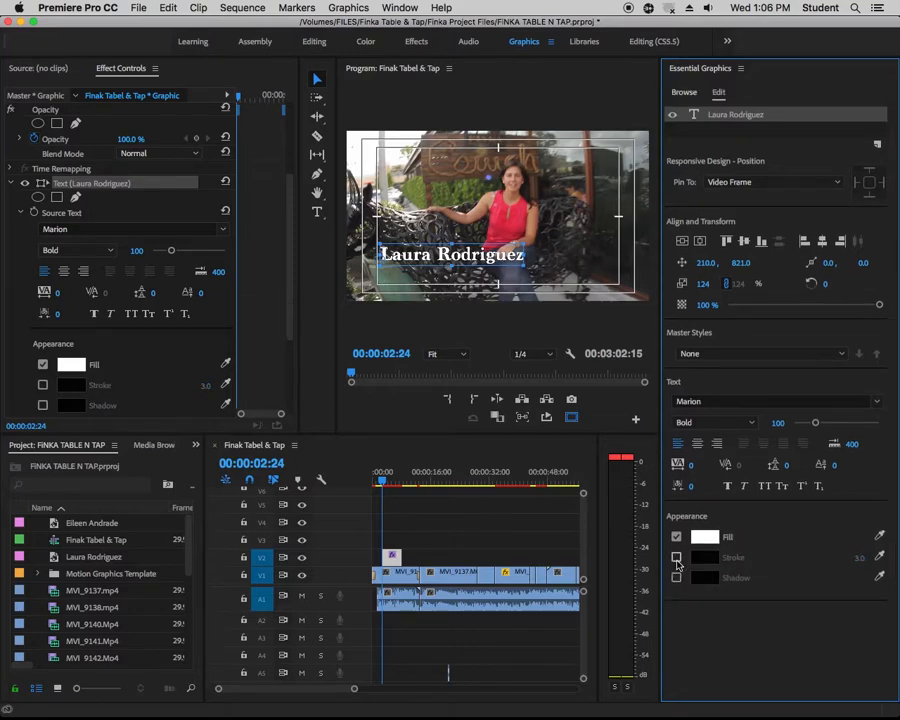
pyautogui.click(676, 558)
pyautogui.click(676, 578)
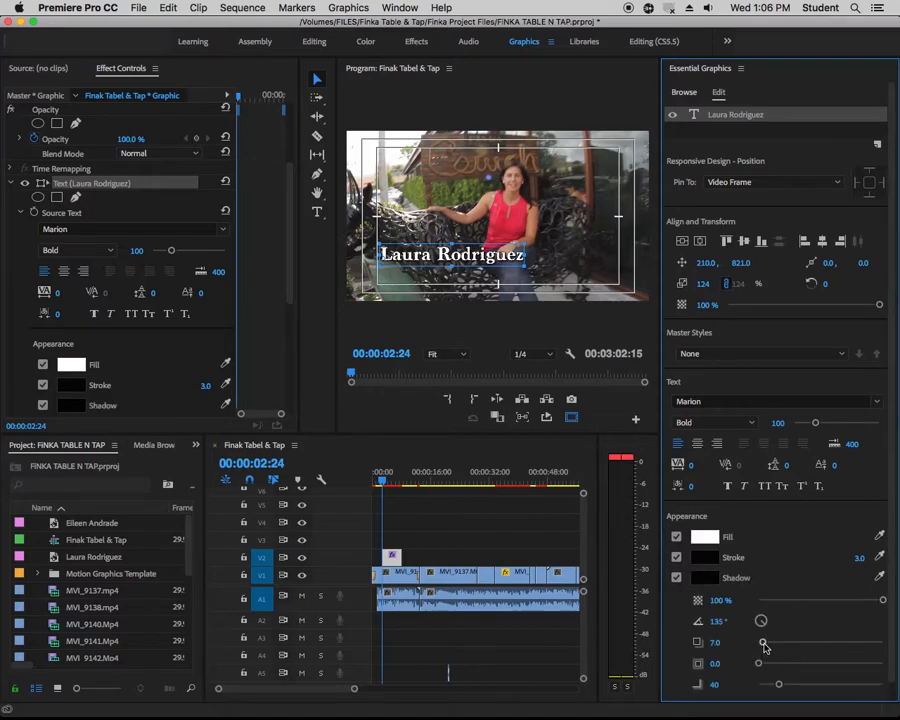
# Try a shadow distance of about 55 on the name text, and set the distance back to 7
pyautogui.moveTo(763, 643); pyautogui.dragTo(795, 648)
pyautogui.click(730, 641)
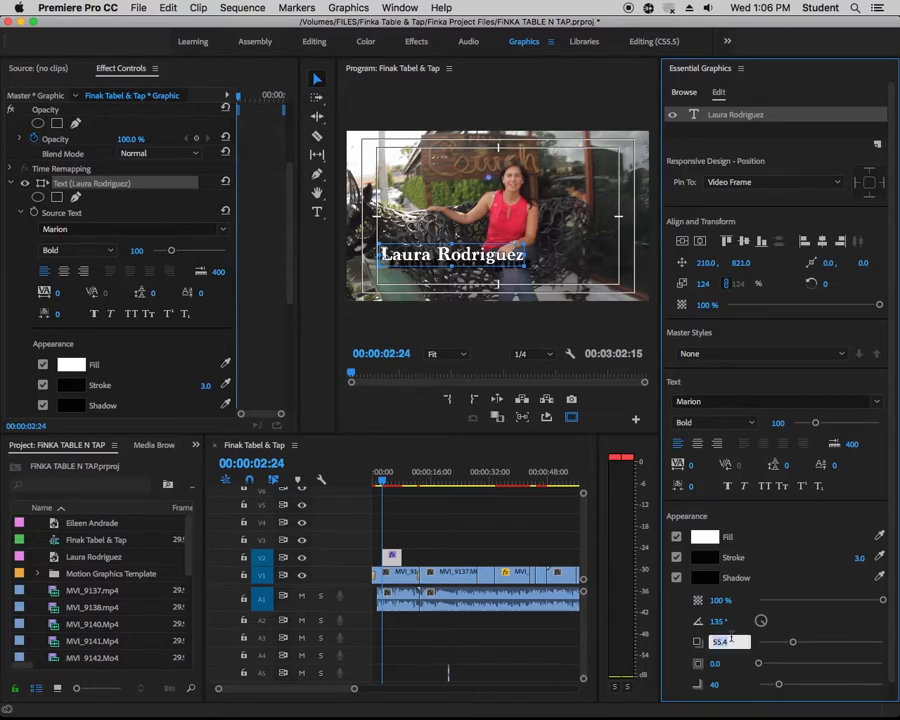
pyautogui.write('7')
pyautogui.press('Return')
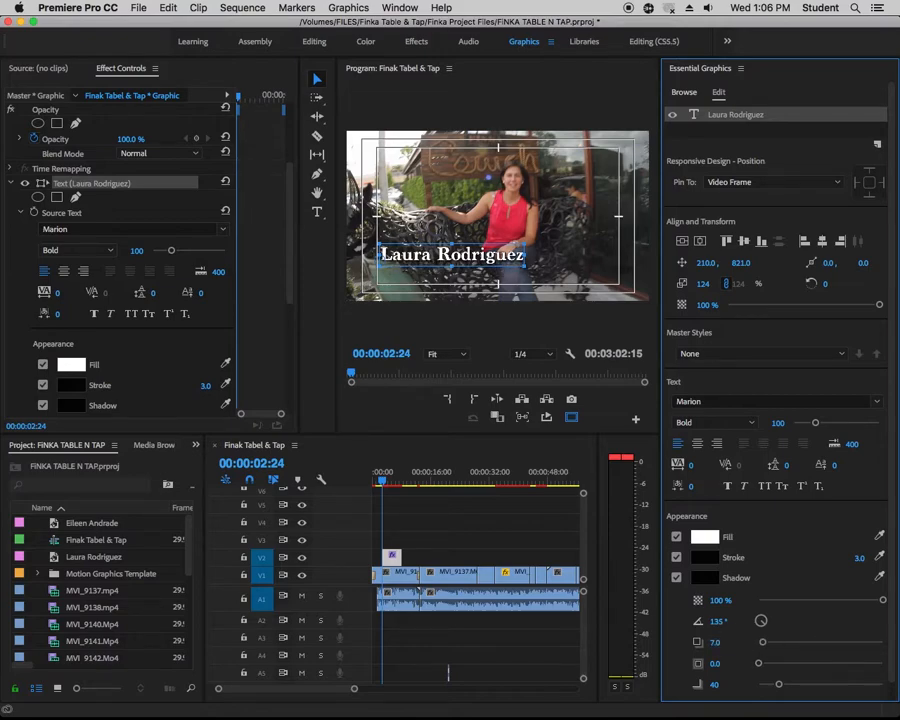
# Try a larger shadow size on the name text and set the size to 5
pyautogui.moveTo(758, 663)
pyautogui.mouseDown()
pyautogui.moveTo(787, 664)
pyautogui.moveTo(769, 664)
pyautogui.mouseUp()
pyautogui.click(720, 664)
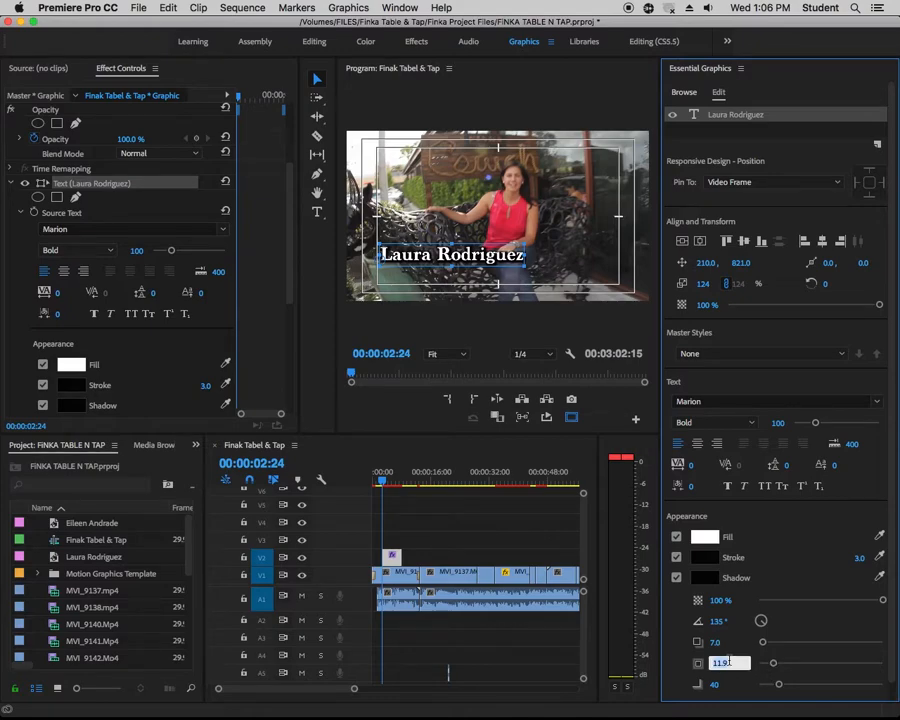
pyautogui.write('5')
pyautogui.press('Return')
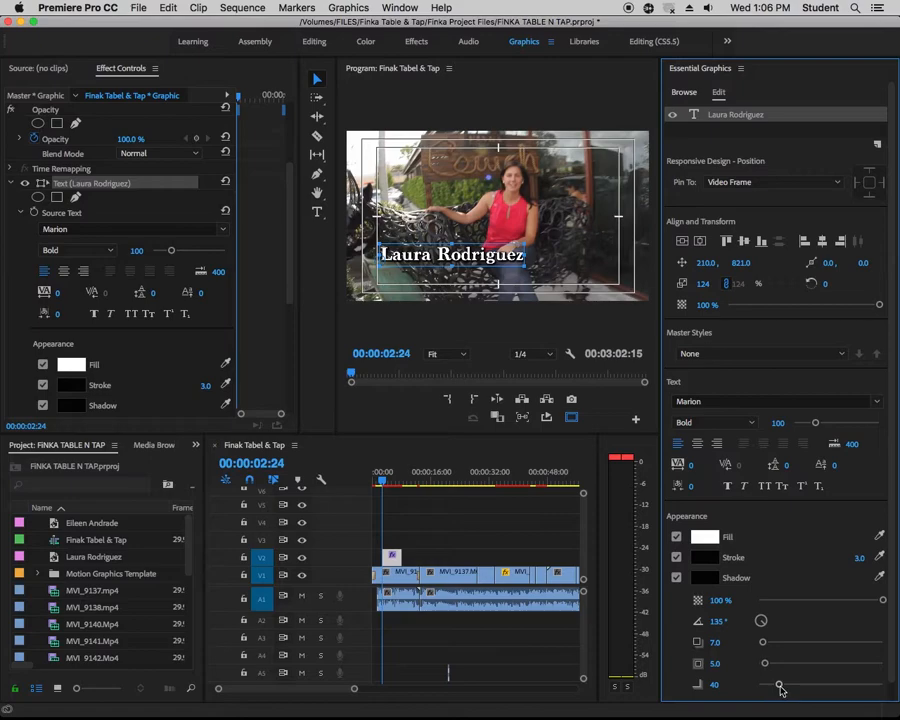
# Try a shadow blur of about 129 on the name text, and set the blur back to 40
pyautogui.moveTo(778, 685); pyautogui.dragTo(822, 687)
pyautogui.click(716, 684)
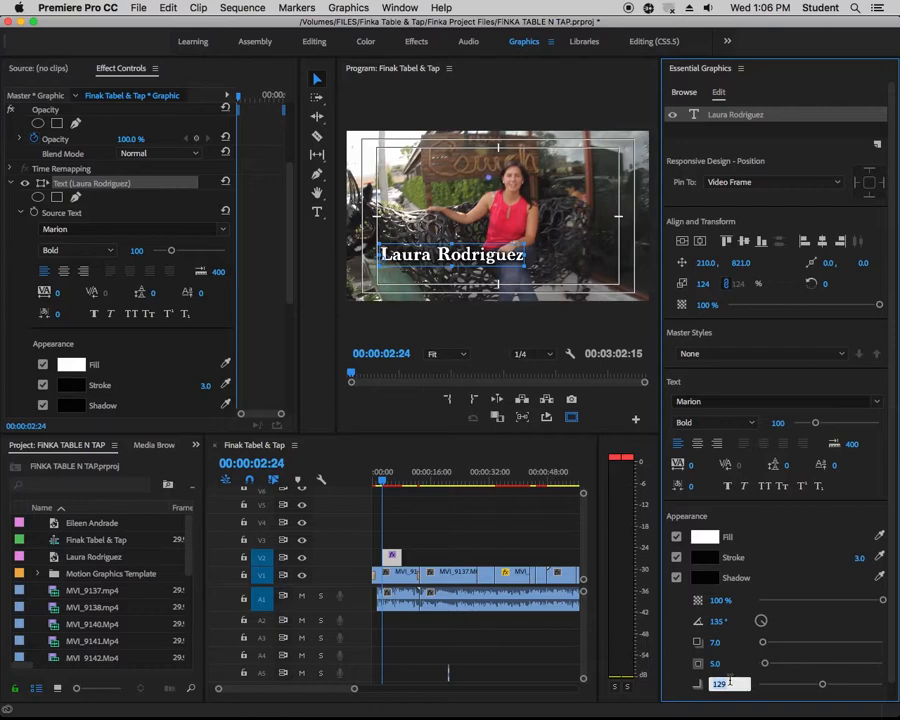
pyautogui.write('40')
pyautogui.press('Return')
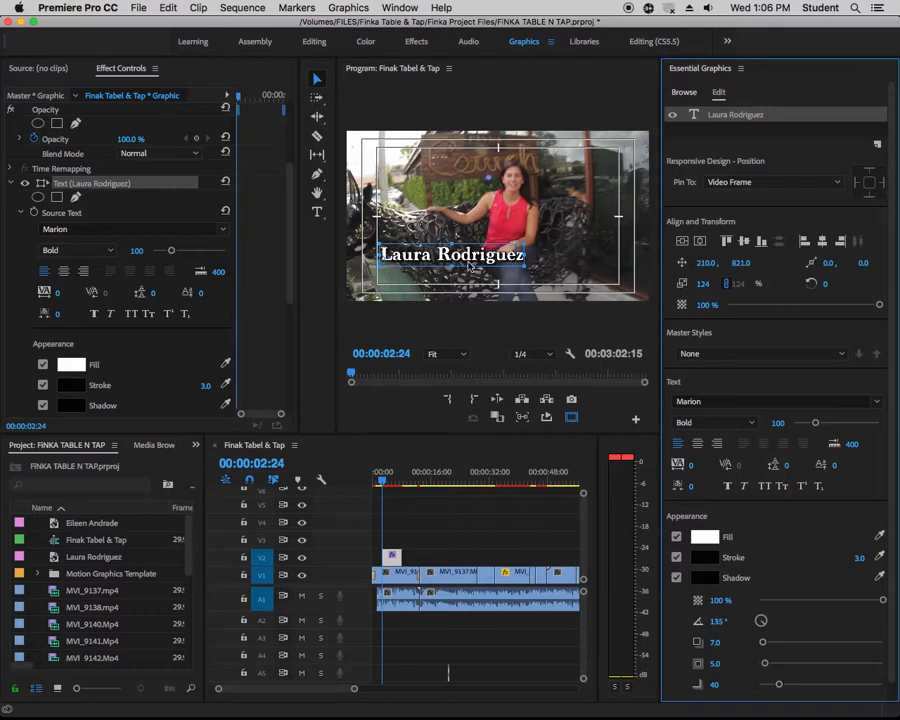
# Duplicate the name text layer and move the copy above the original to about 232, 496
pyautogui.rightClick(729, 122)
pyautogui.click(731, 205)
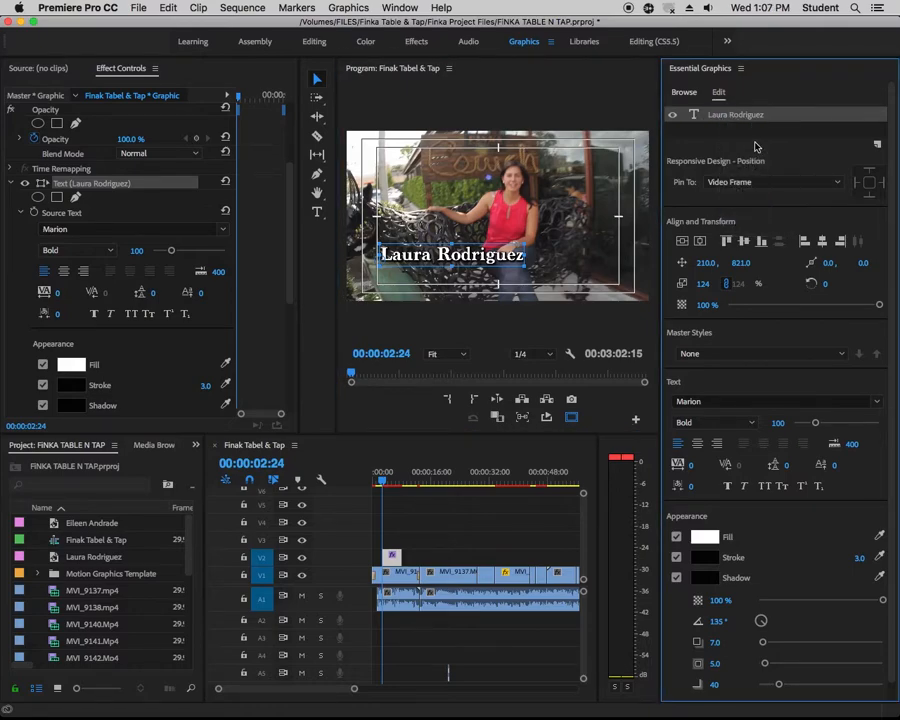
pyautogui.click(724, 134)
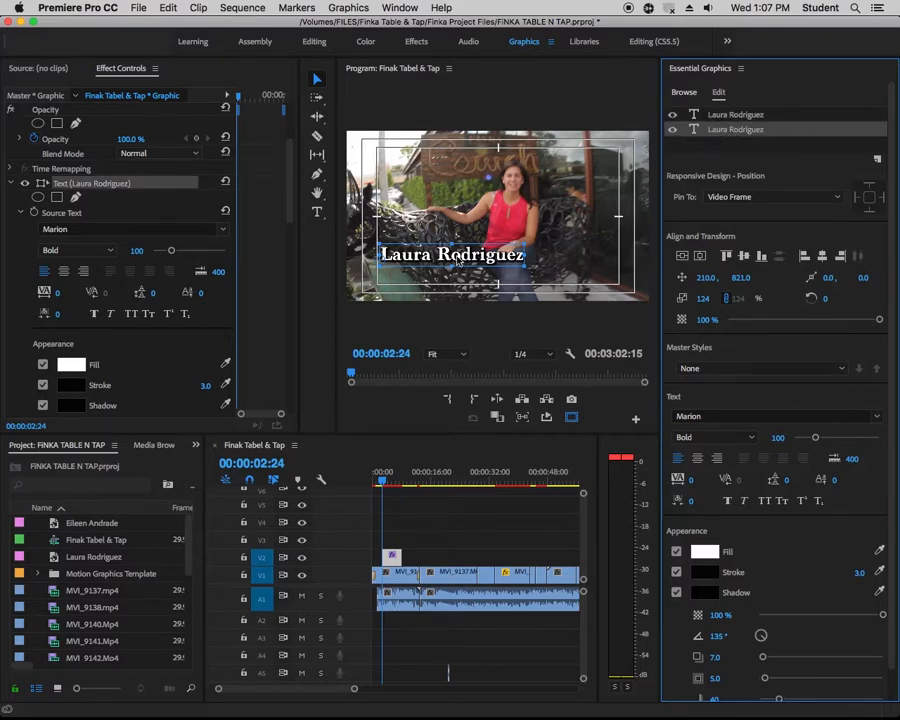
pyautogui.moveTo(457, 258); pyautogui.dragTo(462, 177)
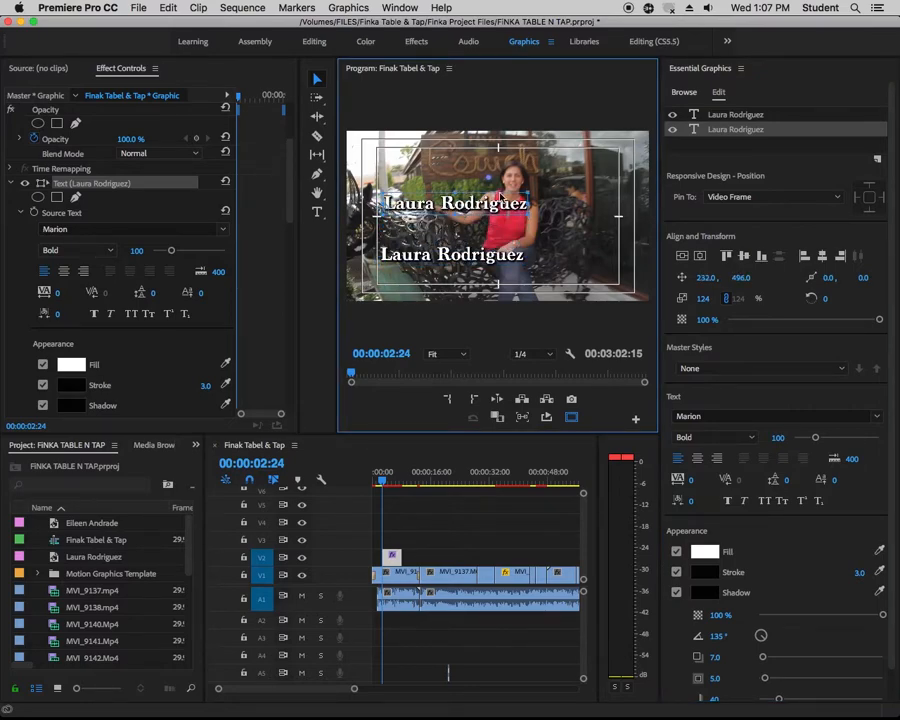
# Replace the text of the upper copy with a row of underscores that forms a horizontal line, using the Type tool
pyautogui.click(317, 211)
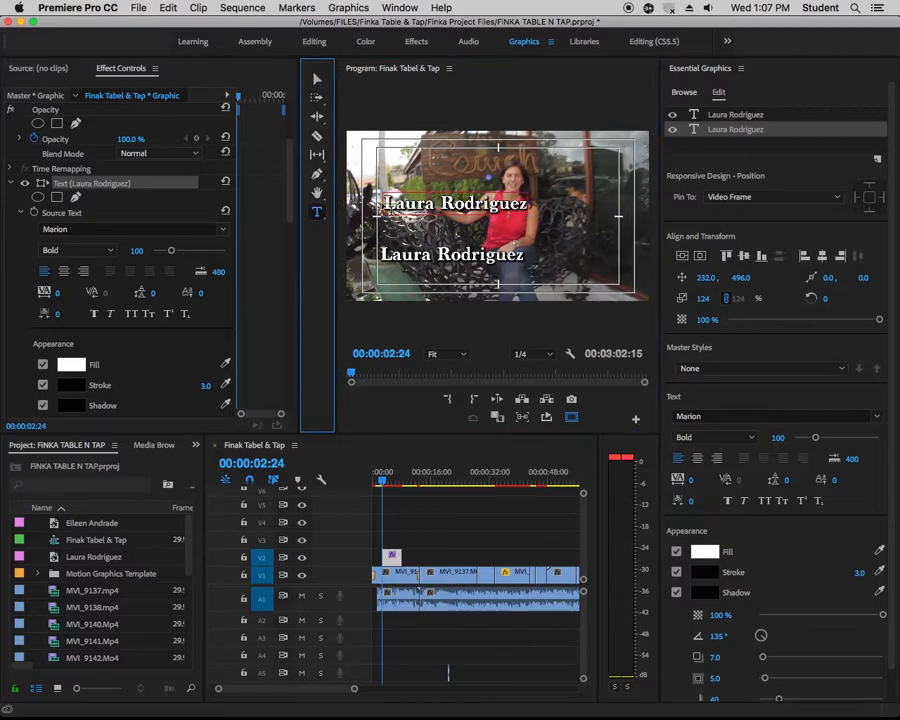
pyautogui.moveTo(386, 203); pyautogui.dragTo(527, 204)
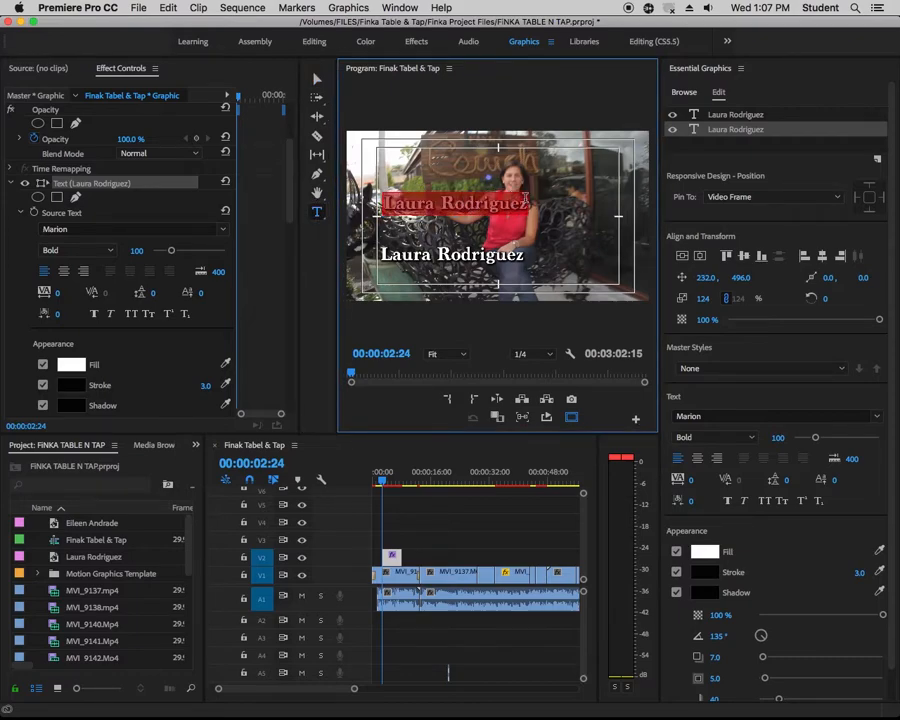
pyautogui.press('BackSpace')
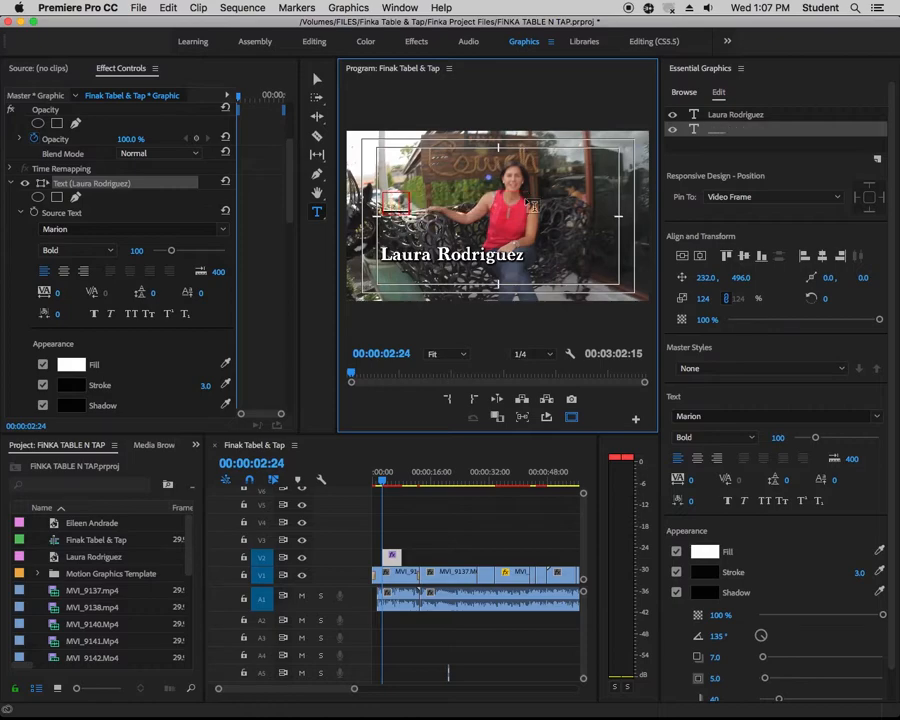
pyautogui.write('__________________')
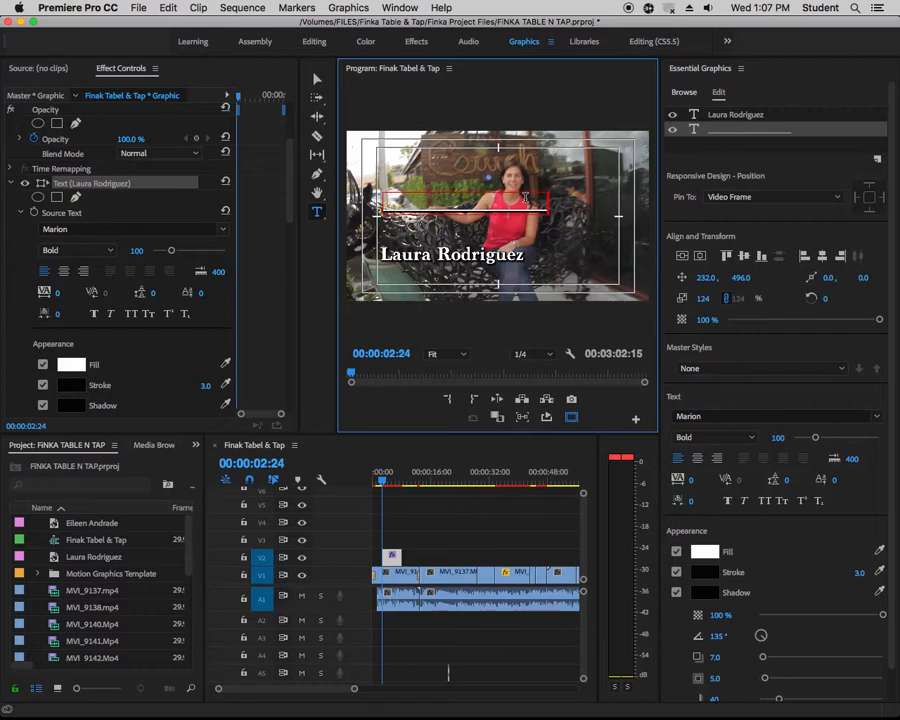
# Move the underscore line directly beneath the name, to position about 187, 849
pyautogui.click(317, 78)
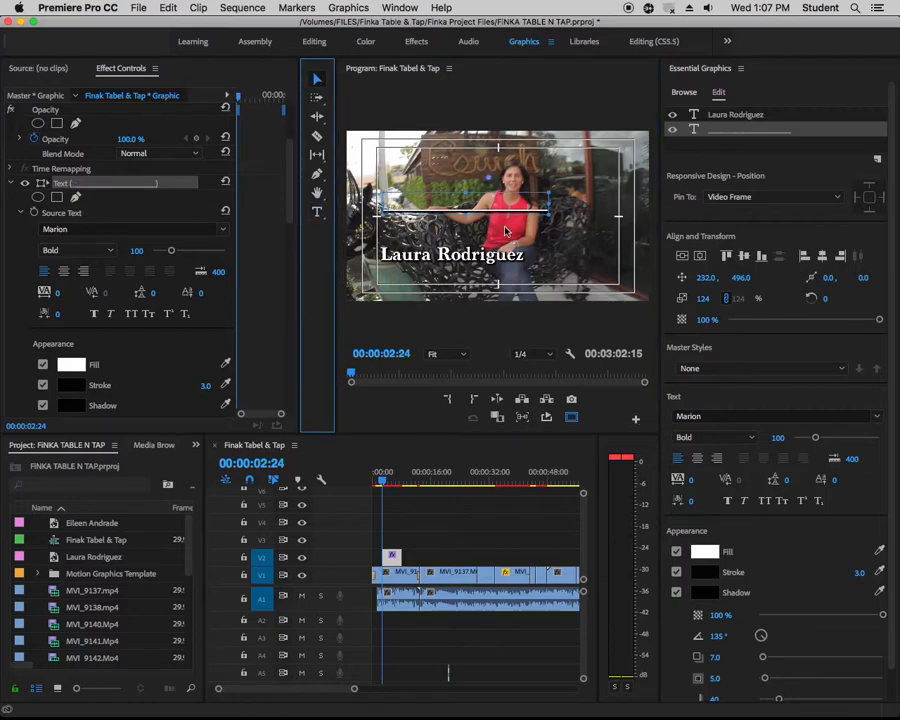
pyautogui.moveTo(494, 201); pyautogui.dragTo(489, 256)
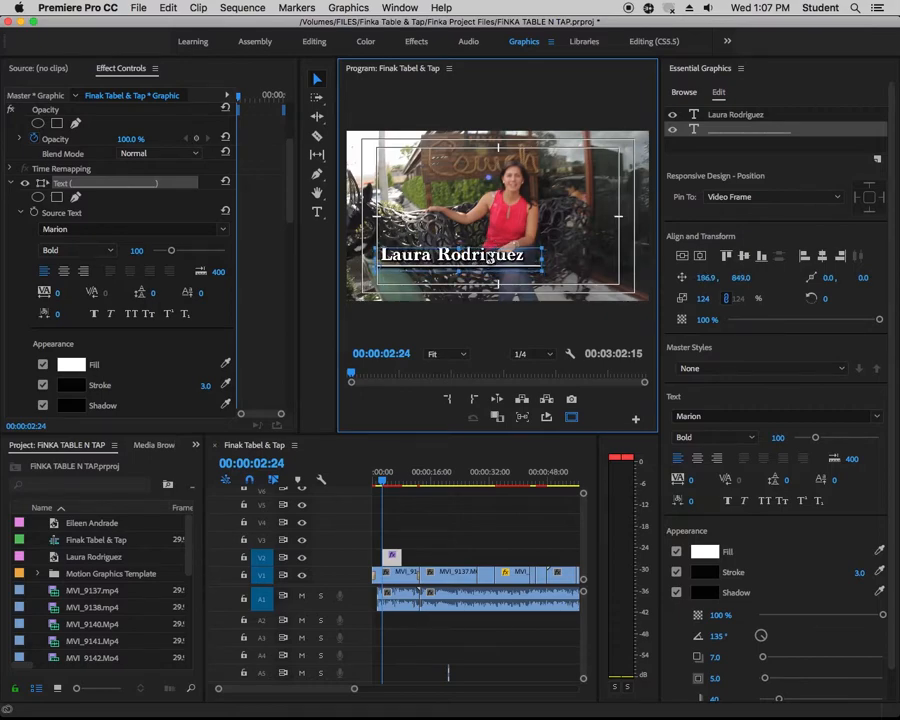
# Duplicate the name text layer, place the copy last in the layer order, scale it to 94%, and move it below the line to about 215, 955
pyautogui.click(741, 118)
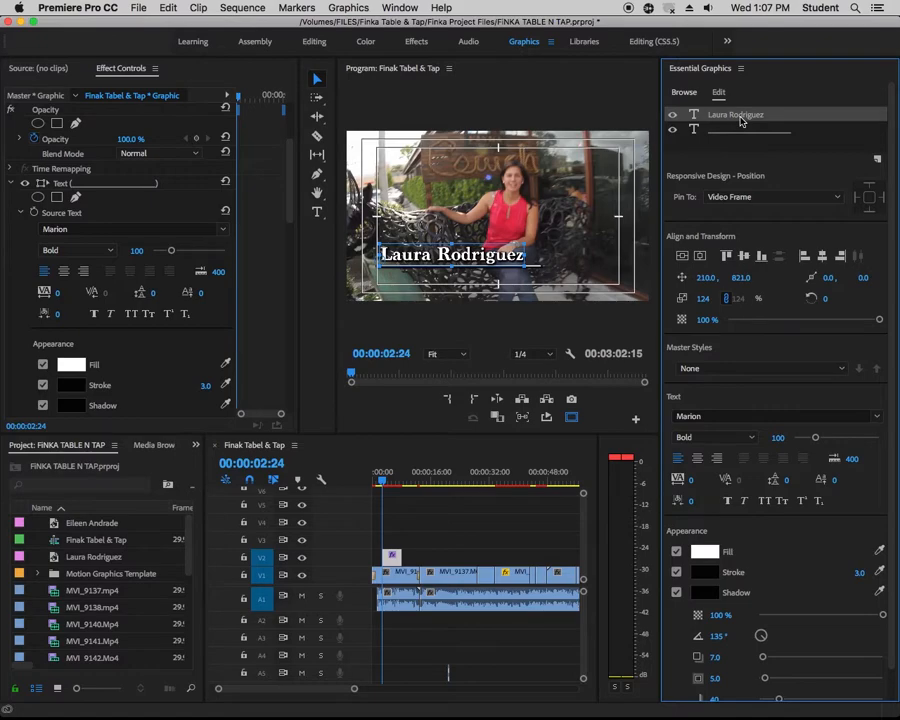
pyautogui.rightClick(741, 118)
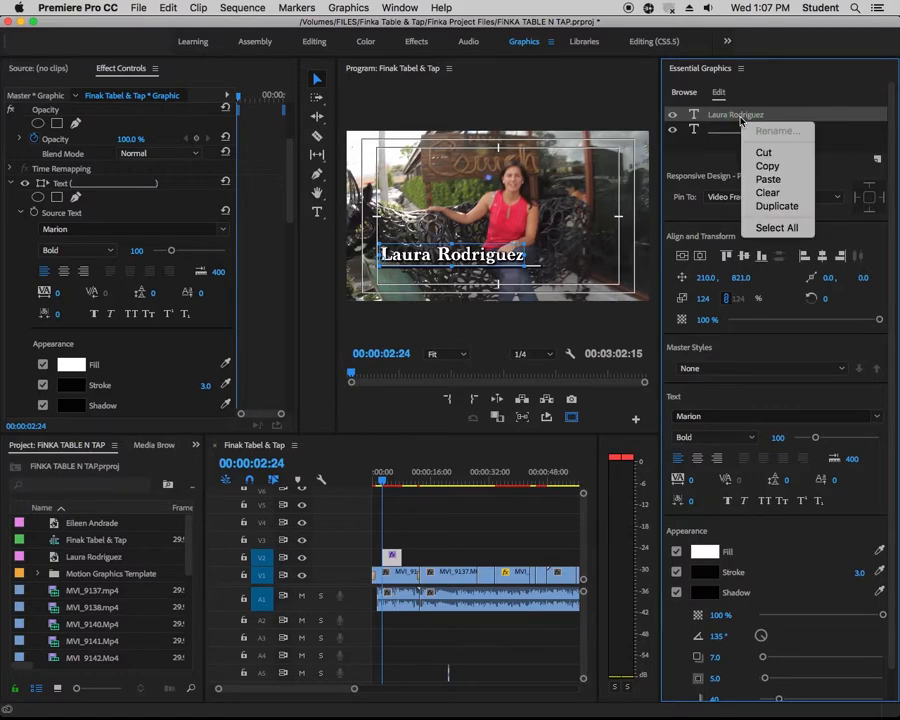
pyautogui.click(771, 207)
pyautogui.moveTo(733, 130); pyautogui.dragTo(728, 157)
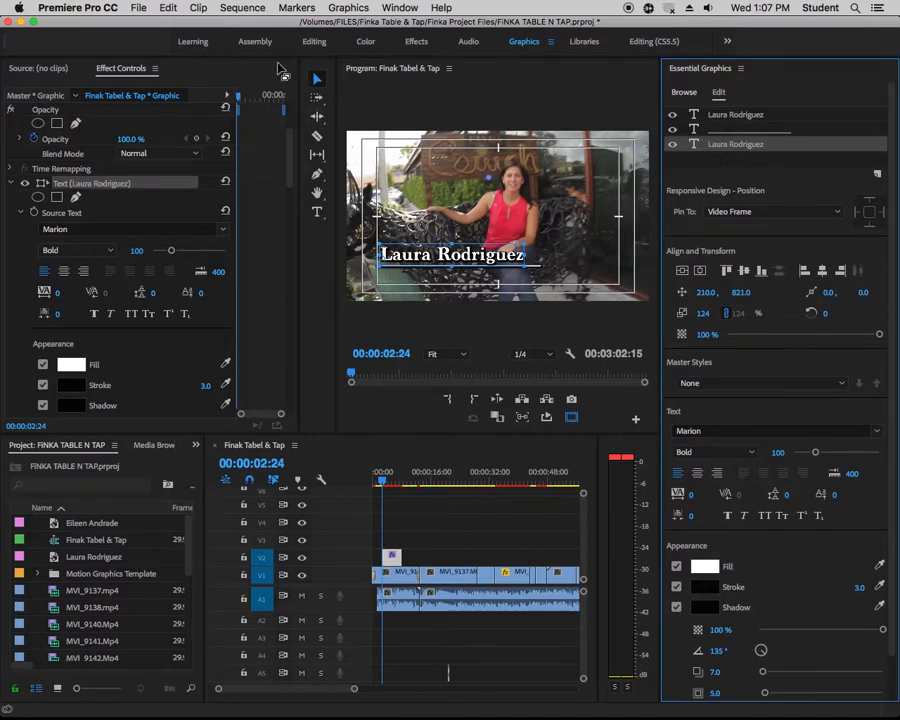
pyautogui.moveTo(482, 262)
pyautogui.mouseDown()
pyautogui.moveTo(487, 226)
pyautogui.moveTo(481, 283)
pyautogui.moveTo(526, 288)
pyautogui.moveTo(479, 281)
pyautogui.mouseUp()
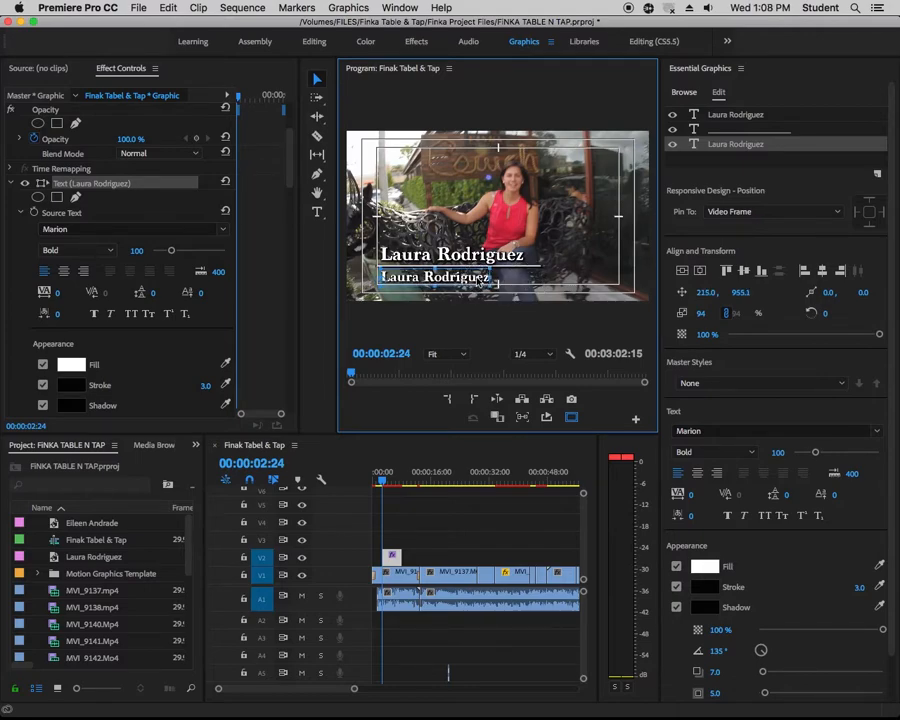
pyautogui.click(317, 212)
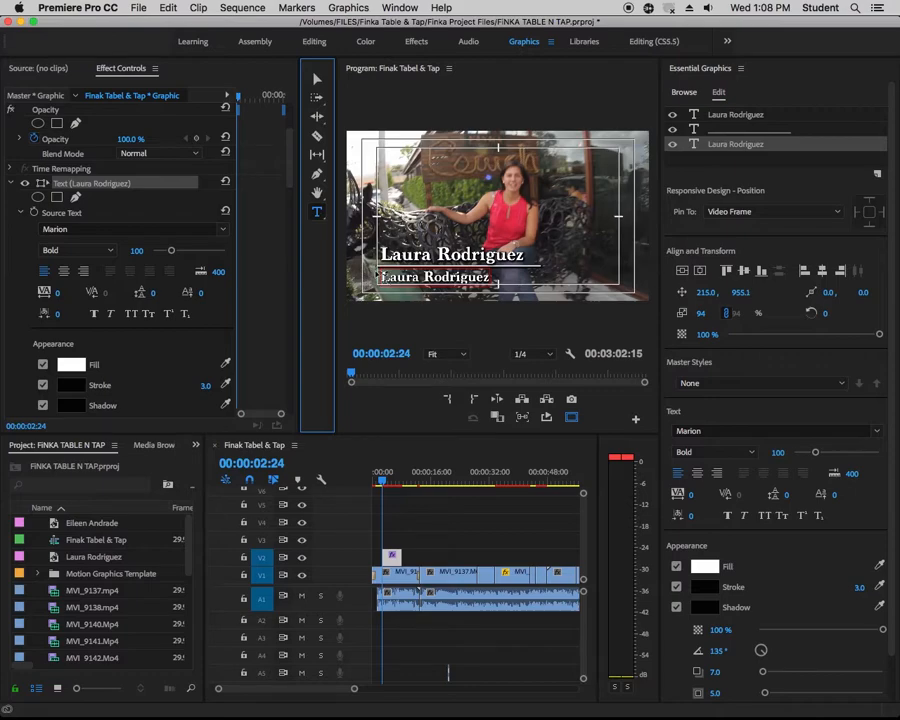
pyautogui.click(382, 277)
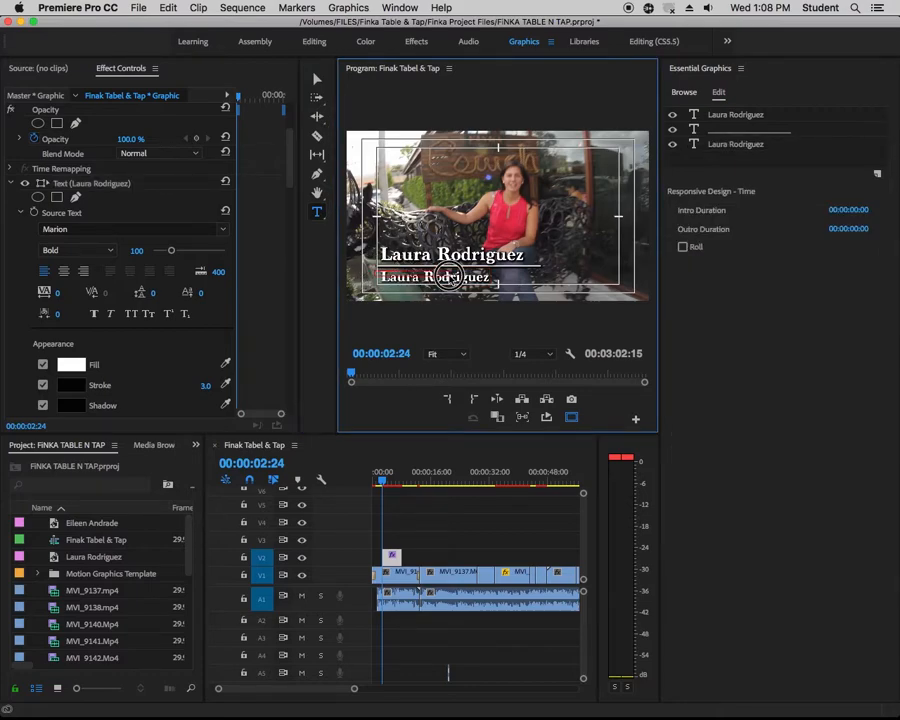
pyautogui.click(452, 279)
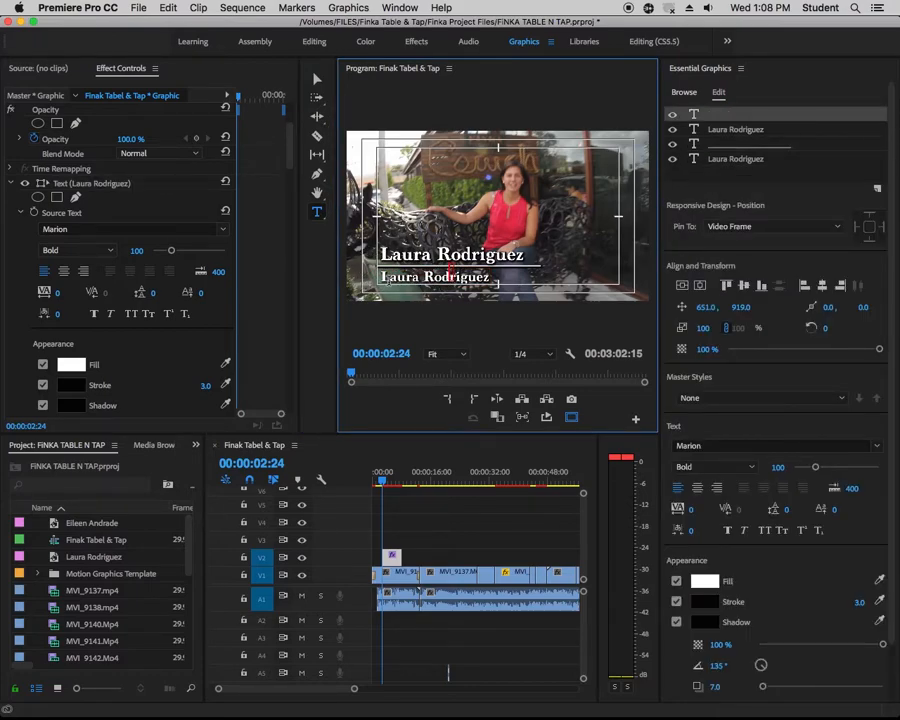
pyautogui.click(383, 277)
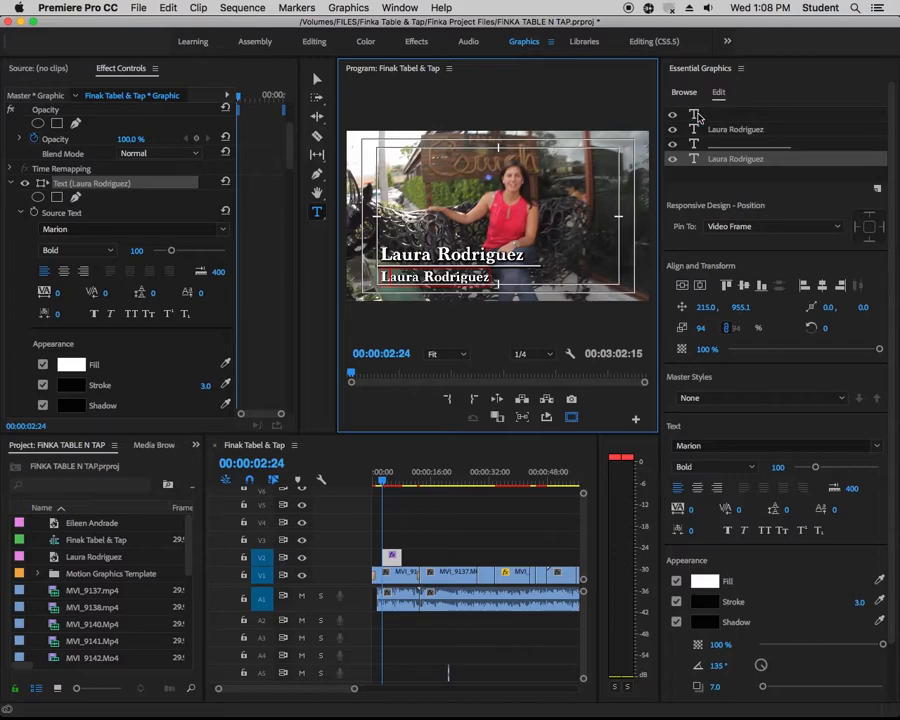
pyautogui.rightClick(700, 116)
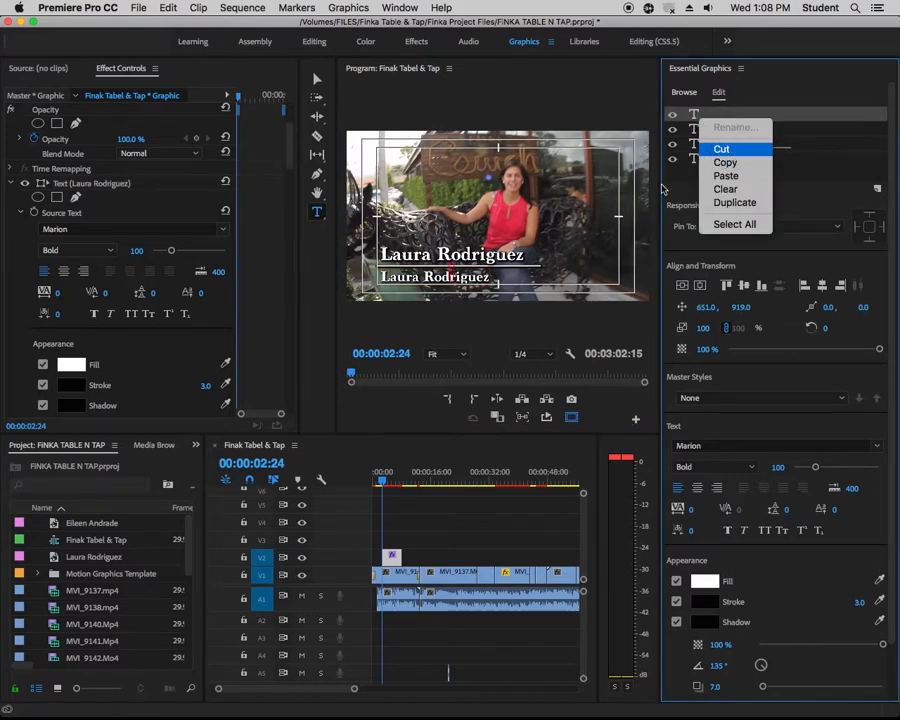
pyautogui.click(721, 148)
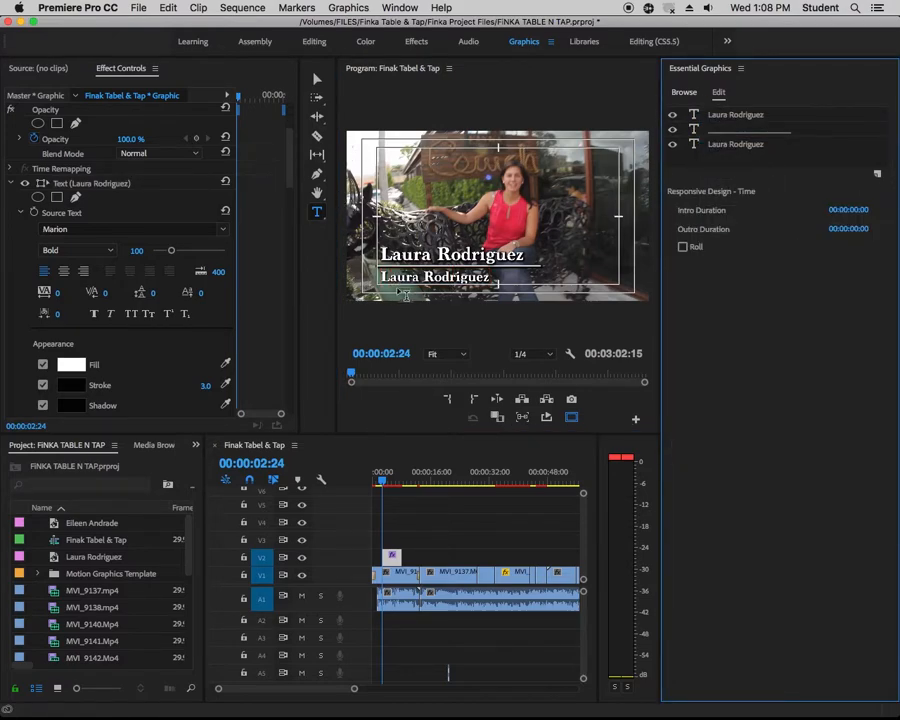
# Replace the text of the smaller name copy below the line with "FIU Reporter"
pyautogui.click(395, 282)
pyautogui.moveTo(381, 277); pyautogui.dragTo(487, 278)
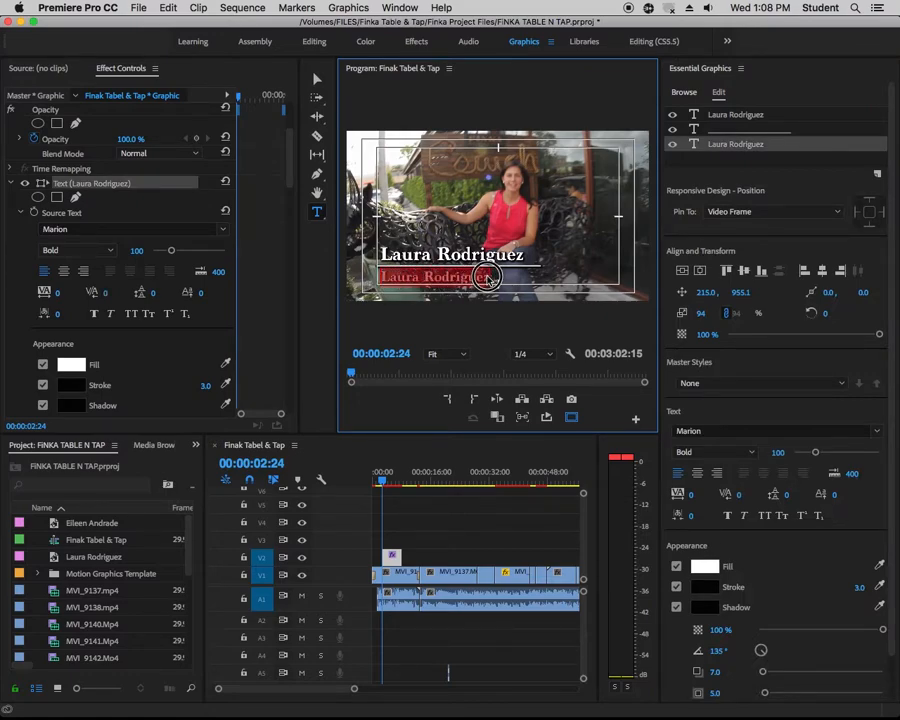
pyautogui.write('FIU')
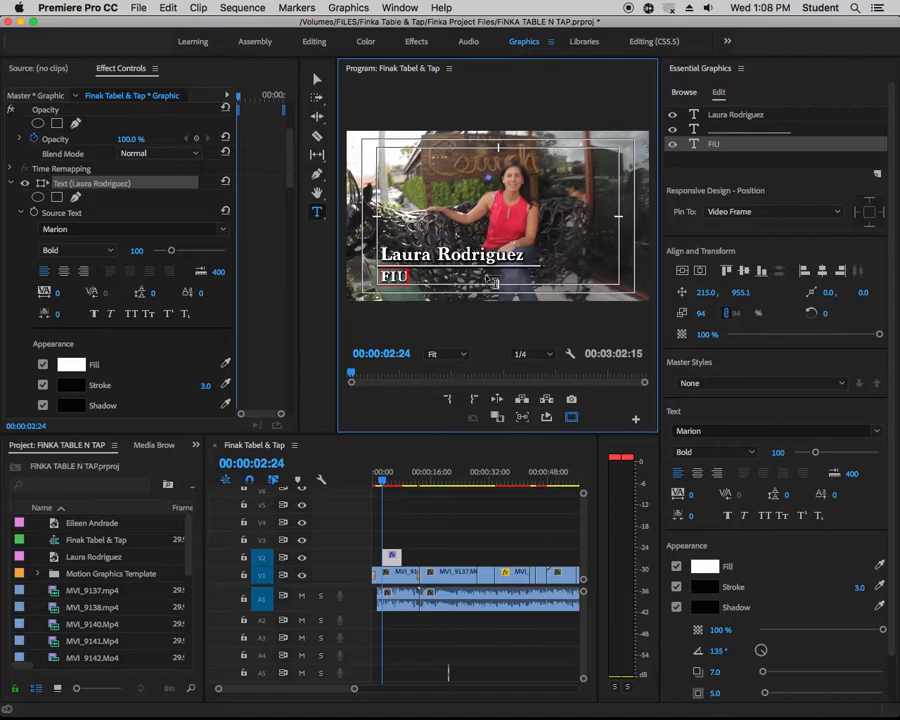
pyautogui.write(' Repo')
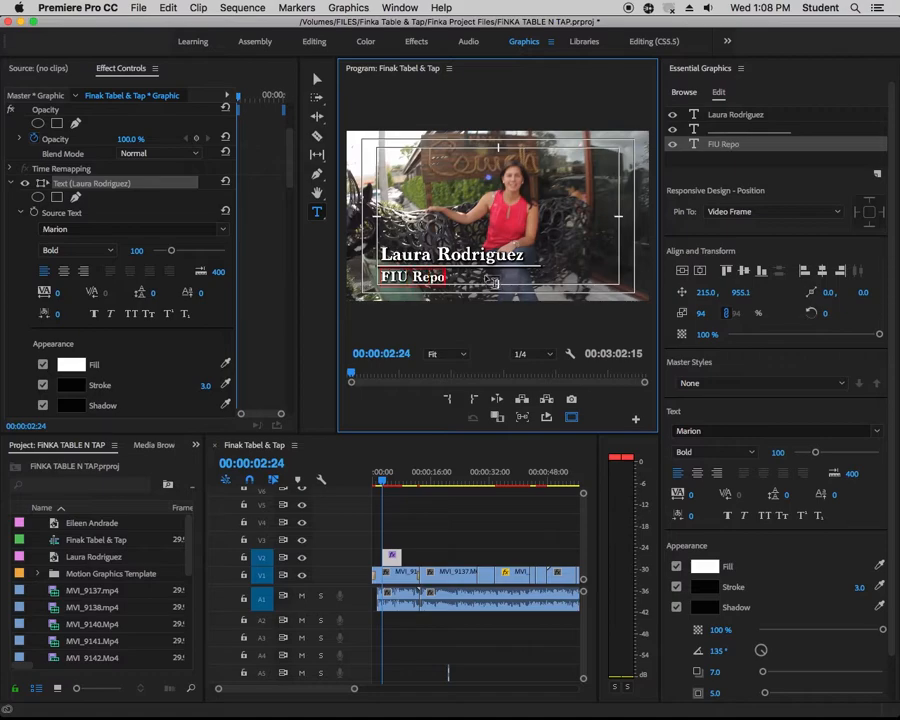
pyautogui.write('rter')
pyautogui.click(320, 83)
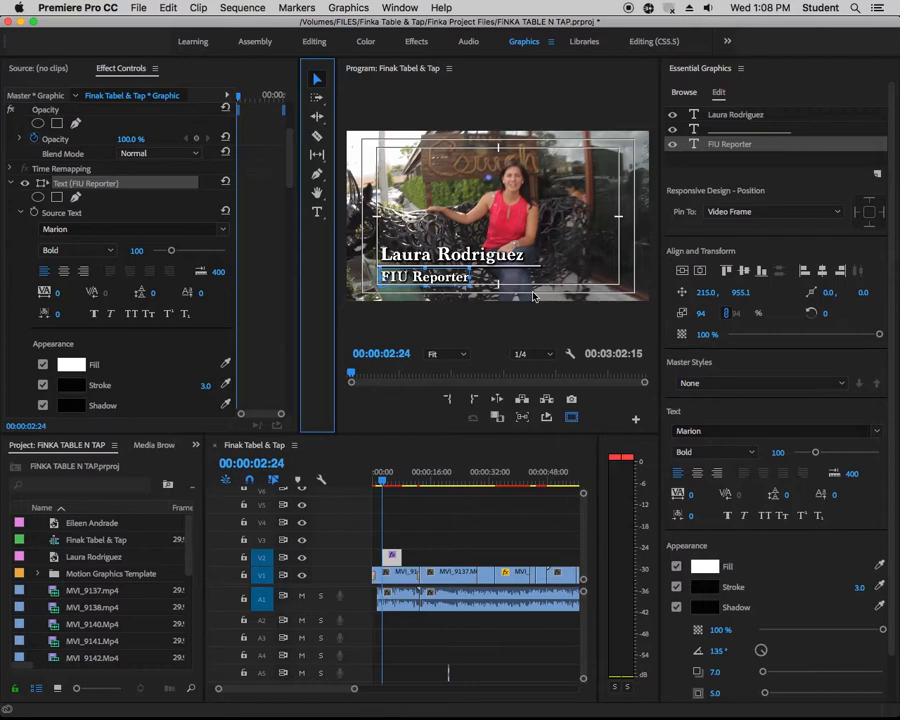
# Copy the title graphic clip on track V2 to about 00:00:15:13, over the two-person interview shot, and show that frame
pyautogui.click(440, 481)
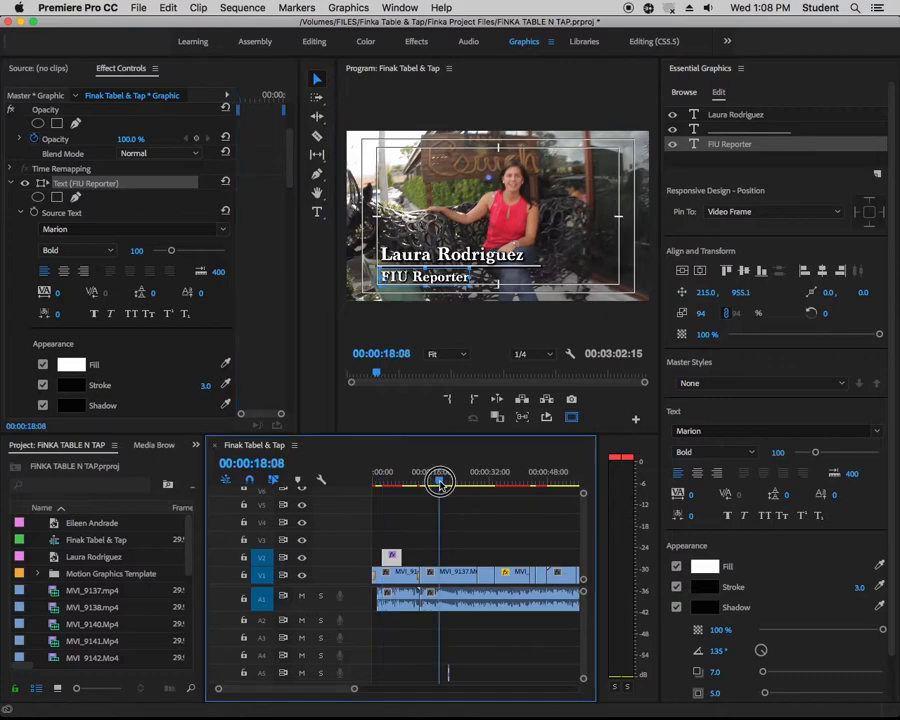
pyautogui.moveTo(440, 481); pyautogui.dragTo(431, 482)
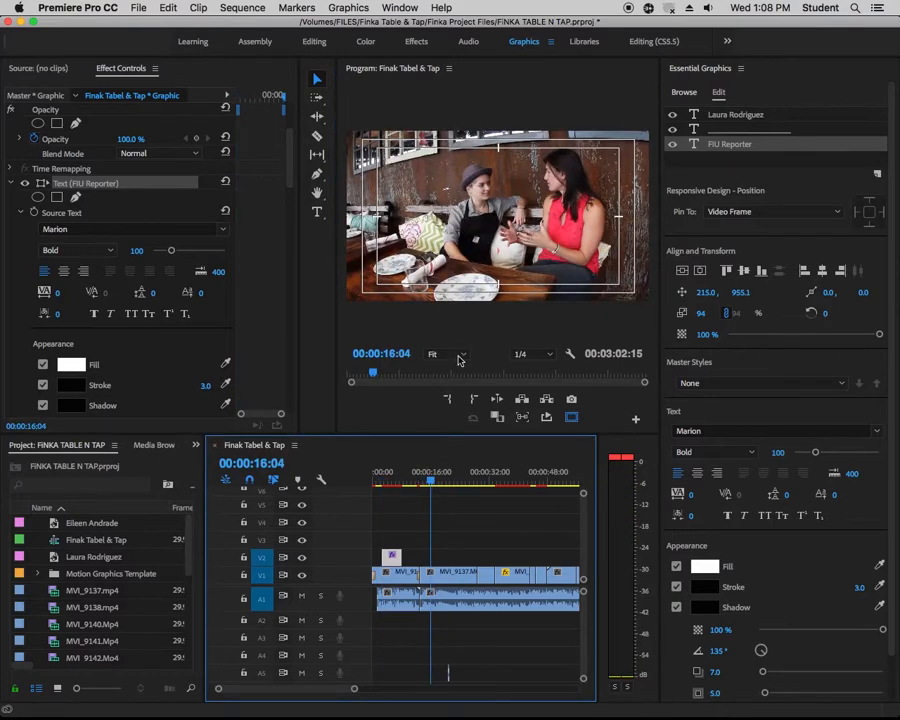
pyautogui.click(390, 478)
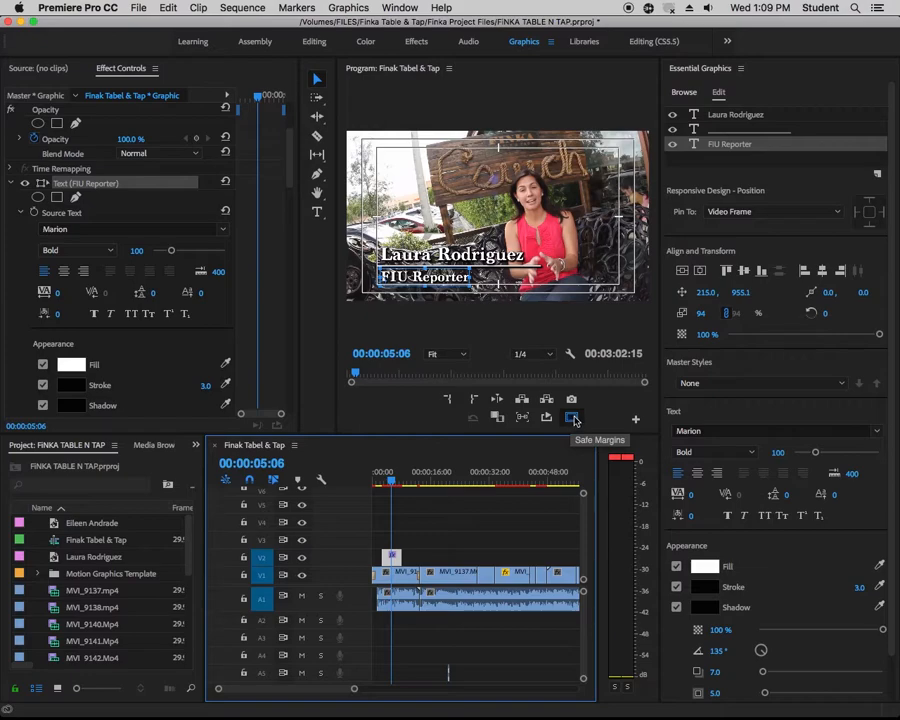
pyautogui.click(388, 479)
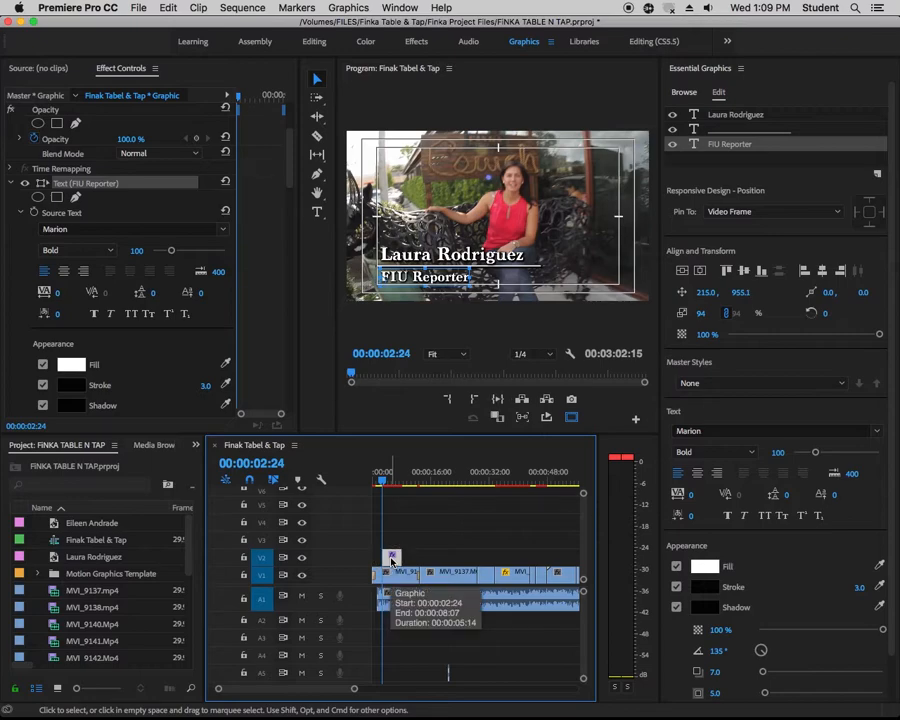
pyautogui.moveTo(391, 559); pyautogui.dragTo(438, 560)
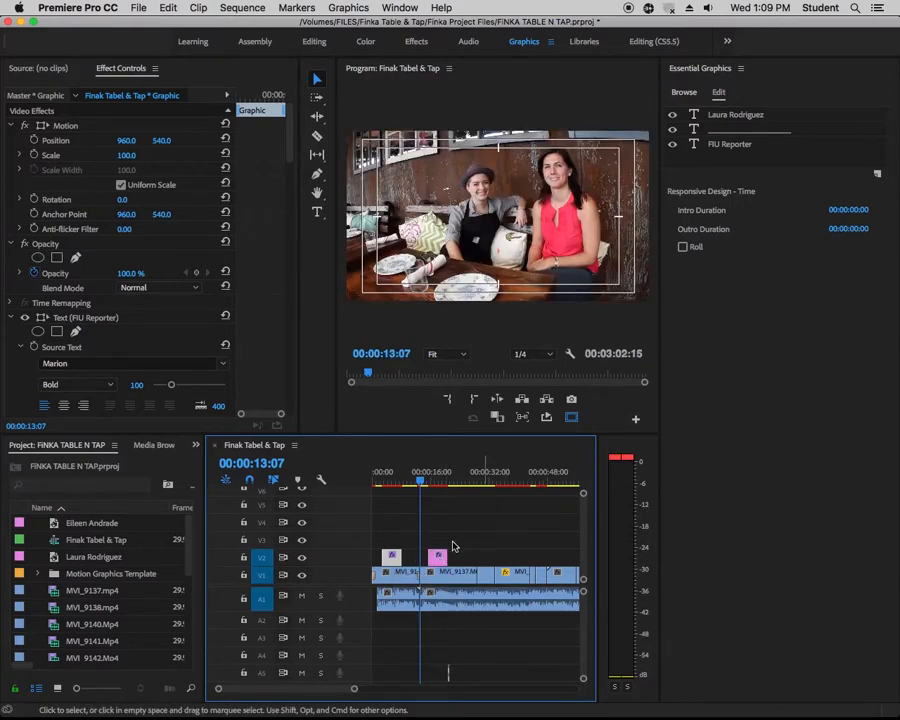
pyautogui.click(429, 481)
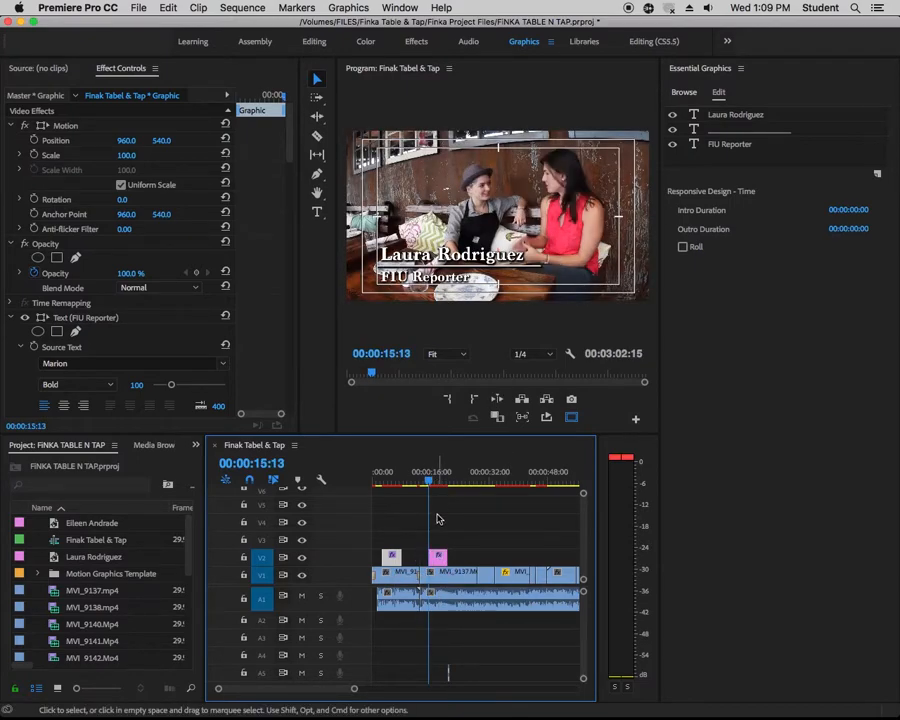
# Replace the name text in the copied graphic with the second interviewee's full name using the Type tool, and save the project
pyautogui.click(440, 560)
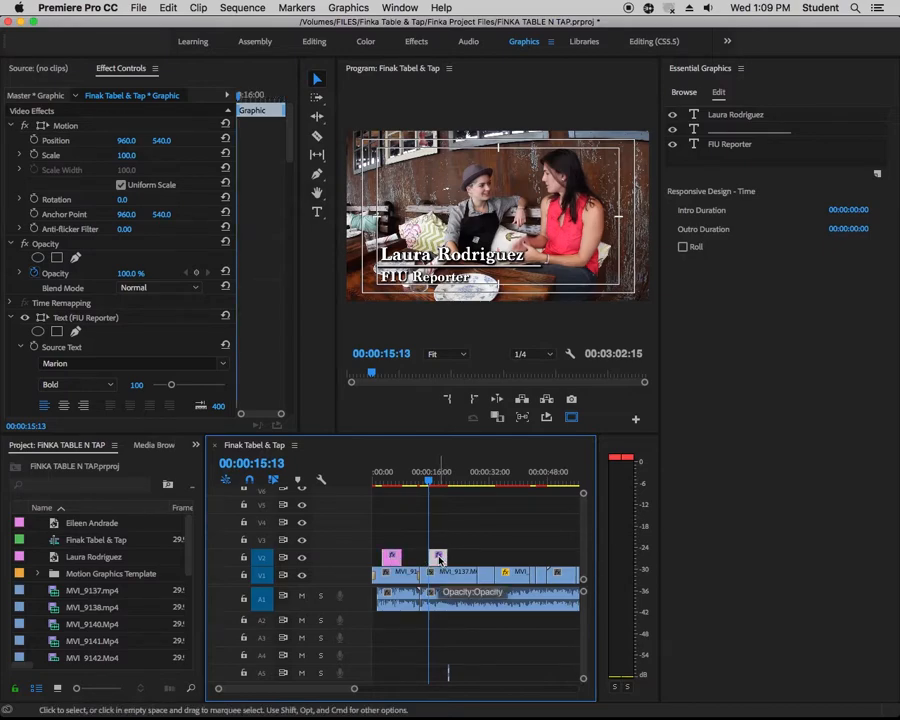
pyautogui.click(317, 213)
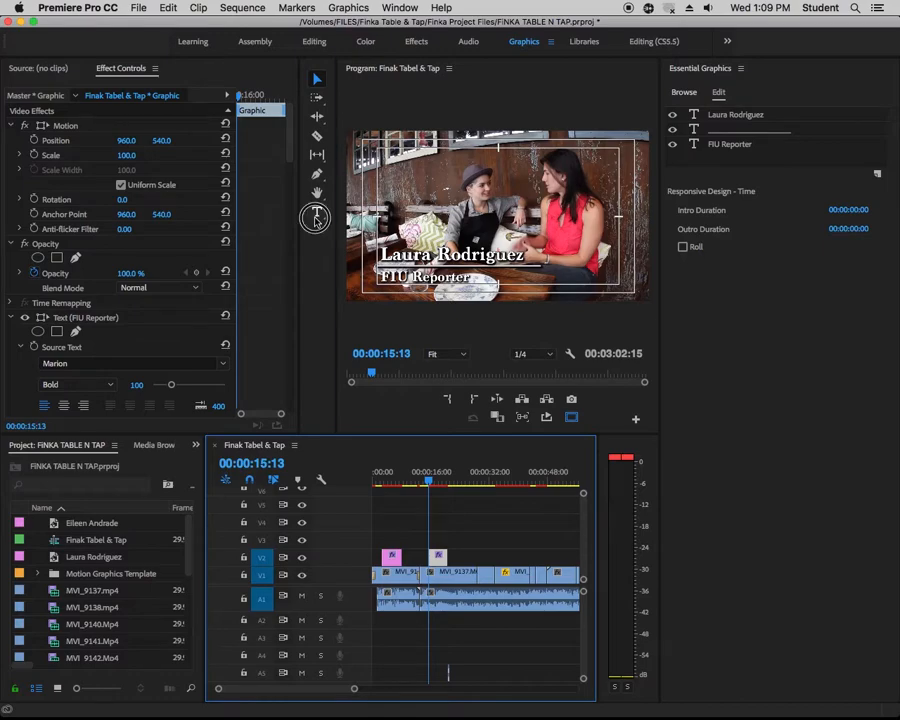
pyautogui.click(394, 255)
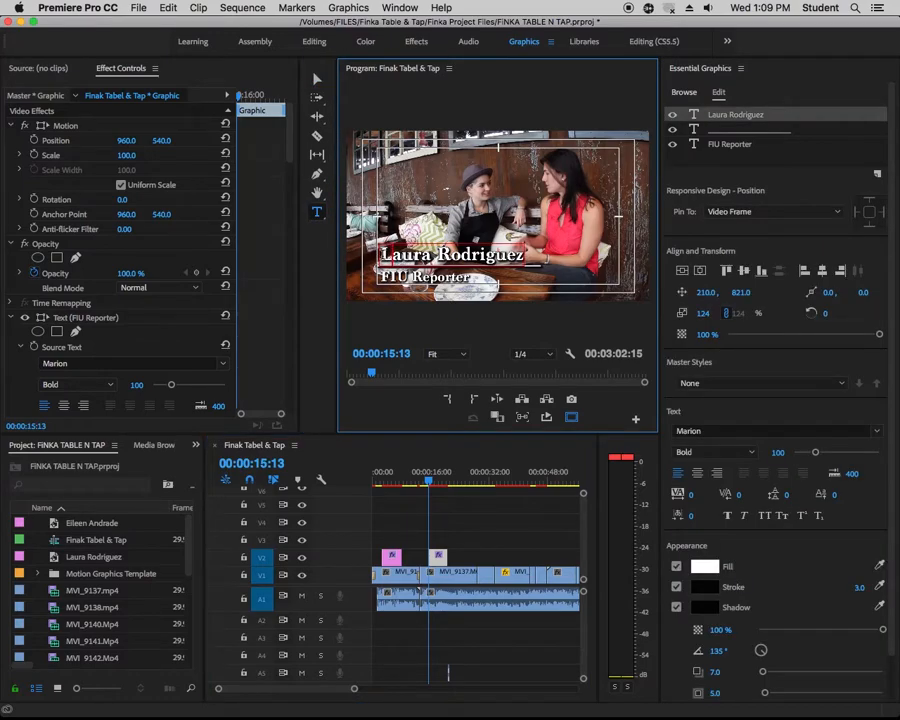
pyautogui.moveTo(381, 256); pyautogui.dragTo(521, 254)
pyautogui.write('la')
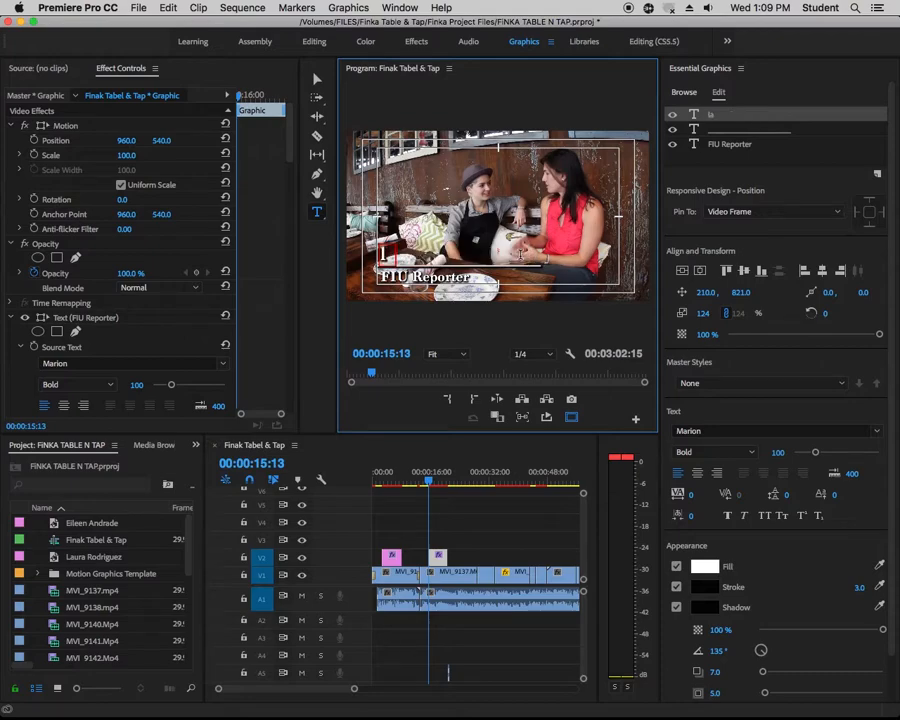
pyautogui.write('ra')
pyautogui.press('BackSpace')
pyautogui.press('BackSpace')
pyautogui.press('BackSpace')
pyautogui.press('BackSpace')
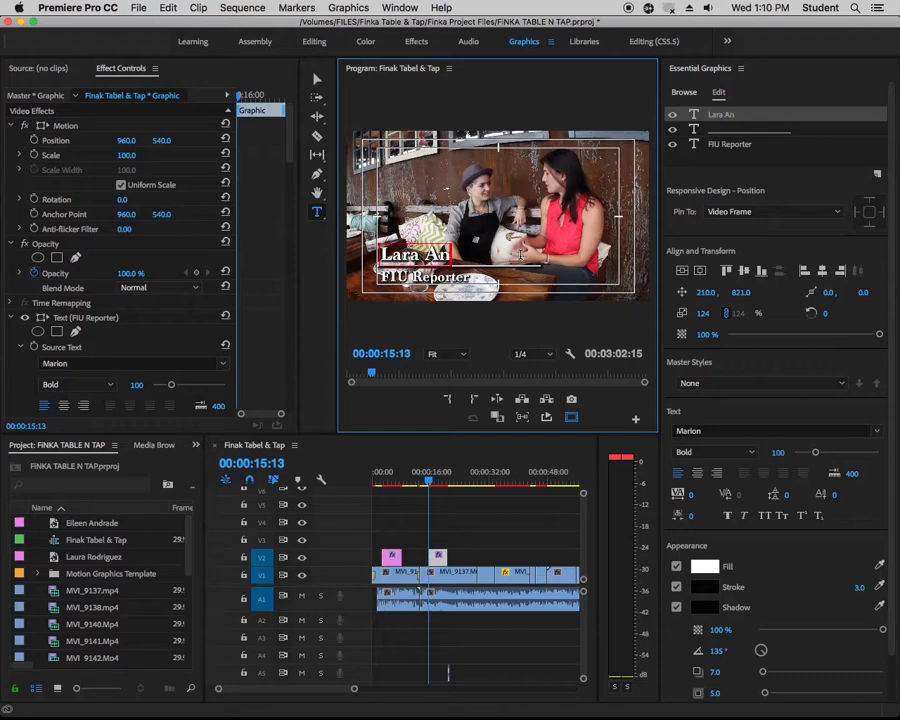
pyautogui.press('super+s')
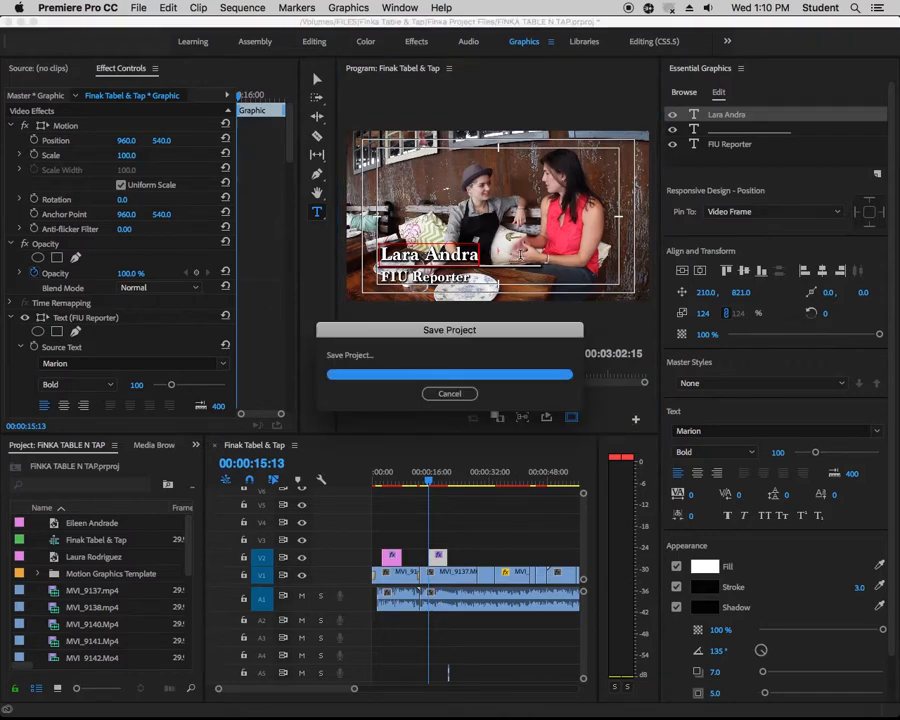
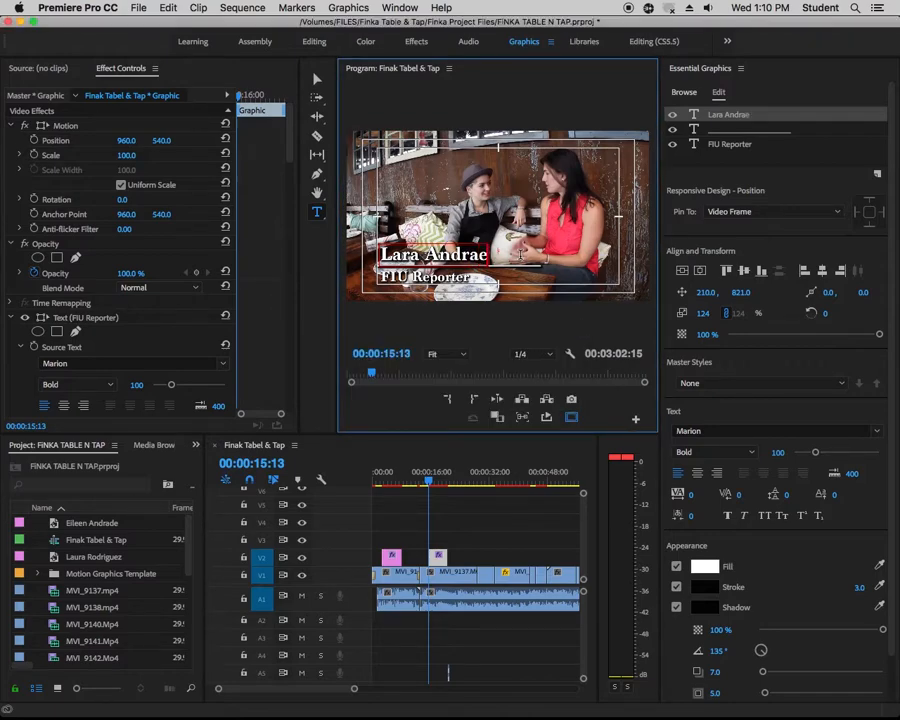
# Replace the "FIU Reporter" text in the copied graphic with "Oqwner Finak Table & Tap"
pyautogui.click(419, 277)
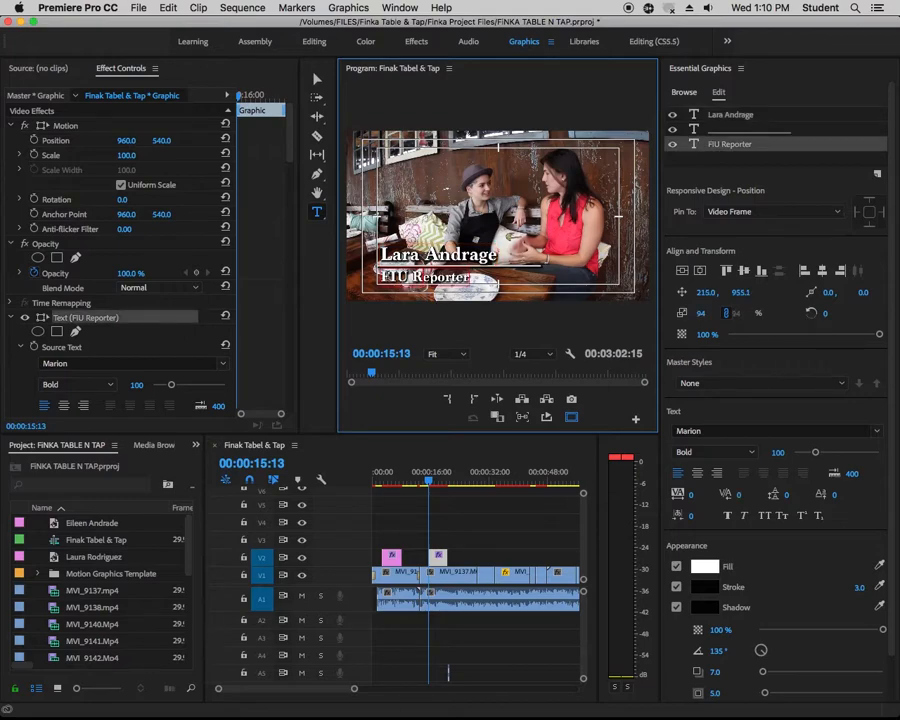
pyautogui.moveTo(384, 277); pyautogui.dragTo(480, 289)
pyautogui.write('Oqwn')
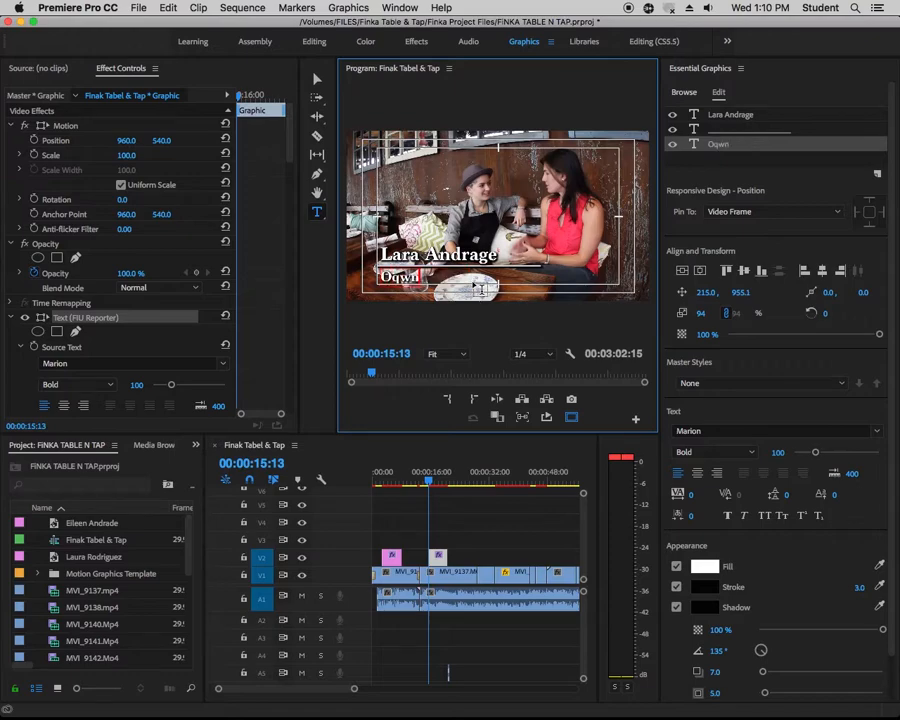
pyautogui.write('er Finak Ta')
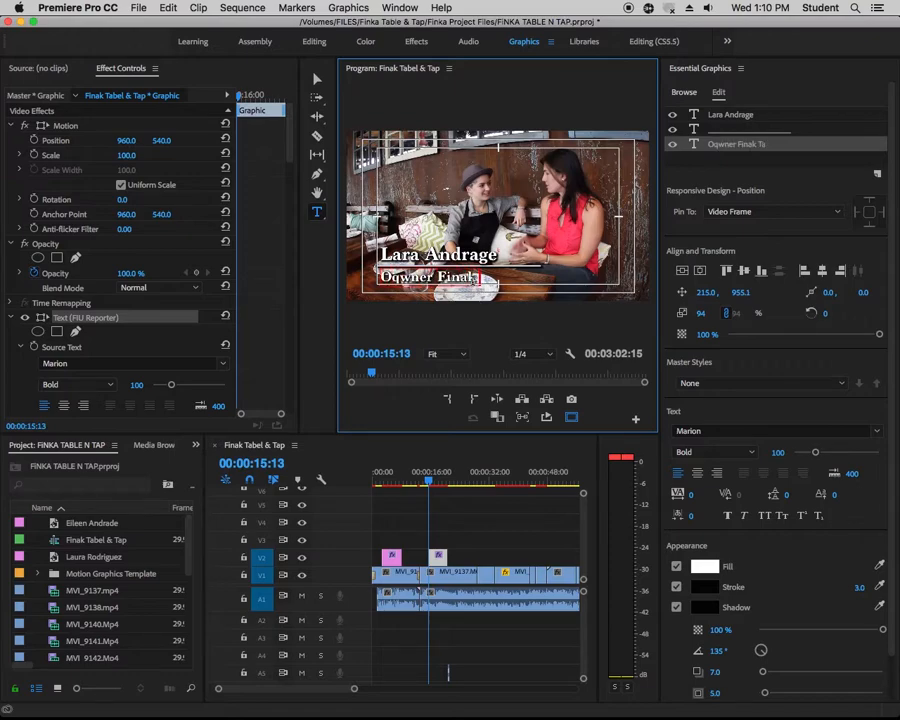
pyautogui.write('ble & Tap')
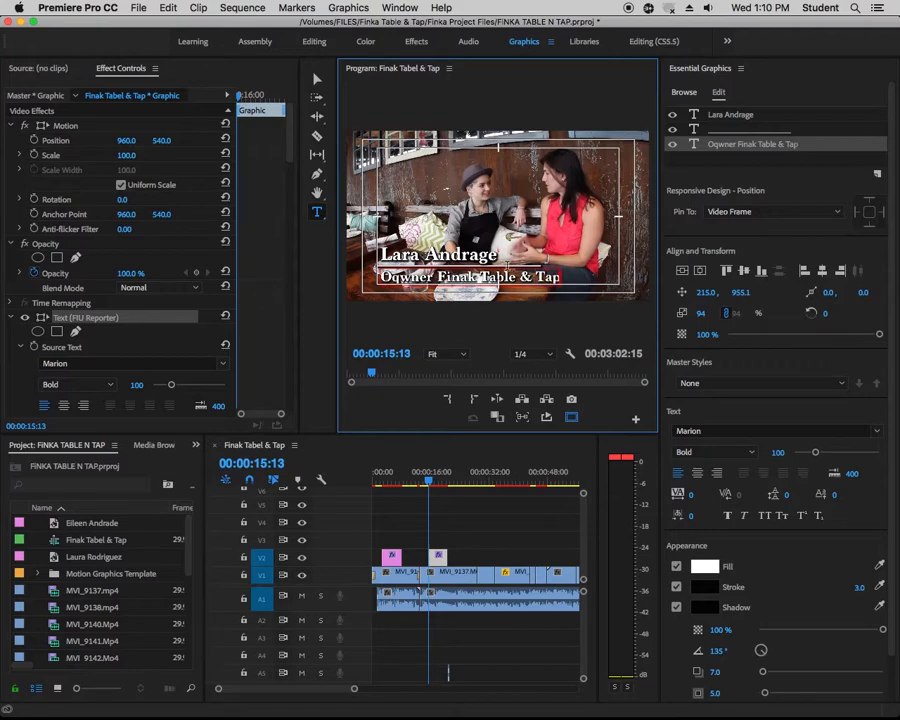
# Scale the underline in the copied title graphic up to about 144%, and hide the safe margins in the program monitor
pyautogui.click(317, 78)
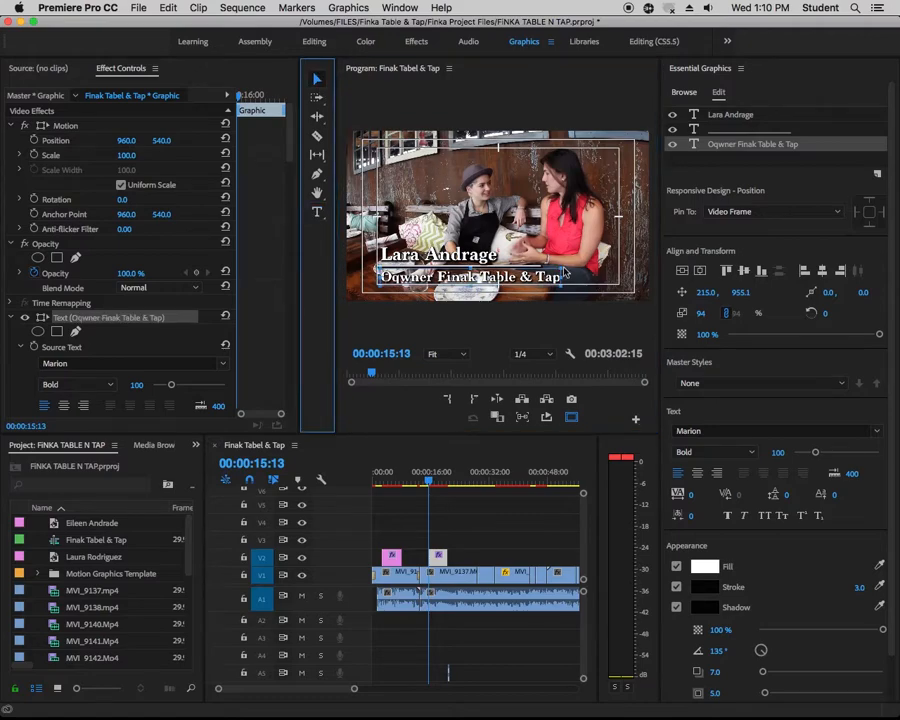
pyautogui.click(543, 264)
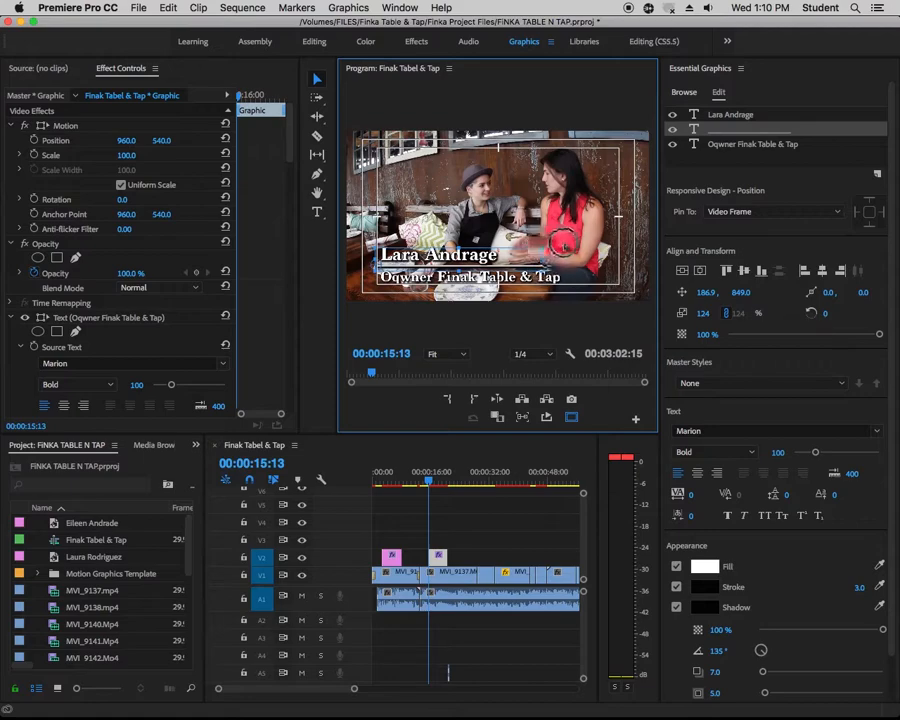
pyautogui.moveTo(543, 247); pyautogui.dragTo(551, 244)
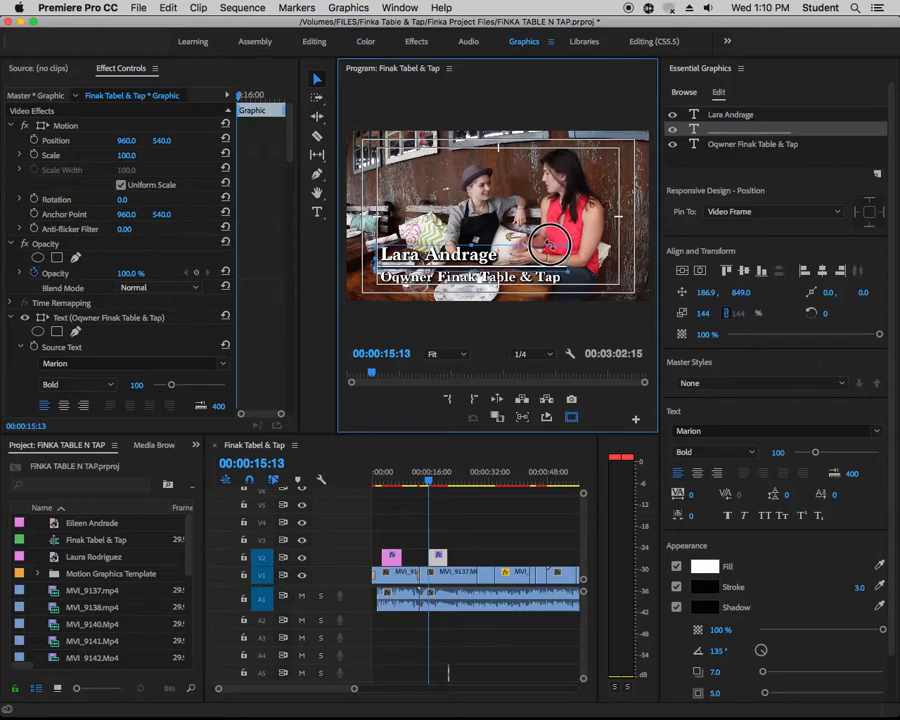
pyautogui.click(578, 208)
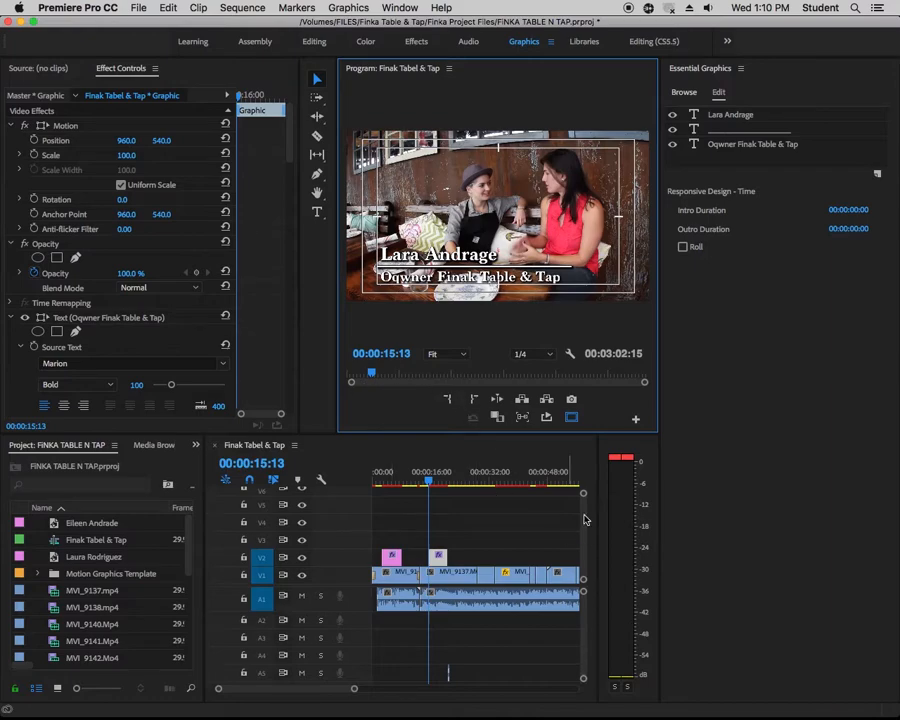
pyautogui.click(571, 418)
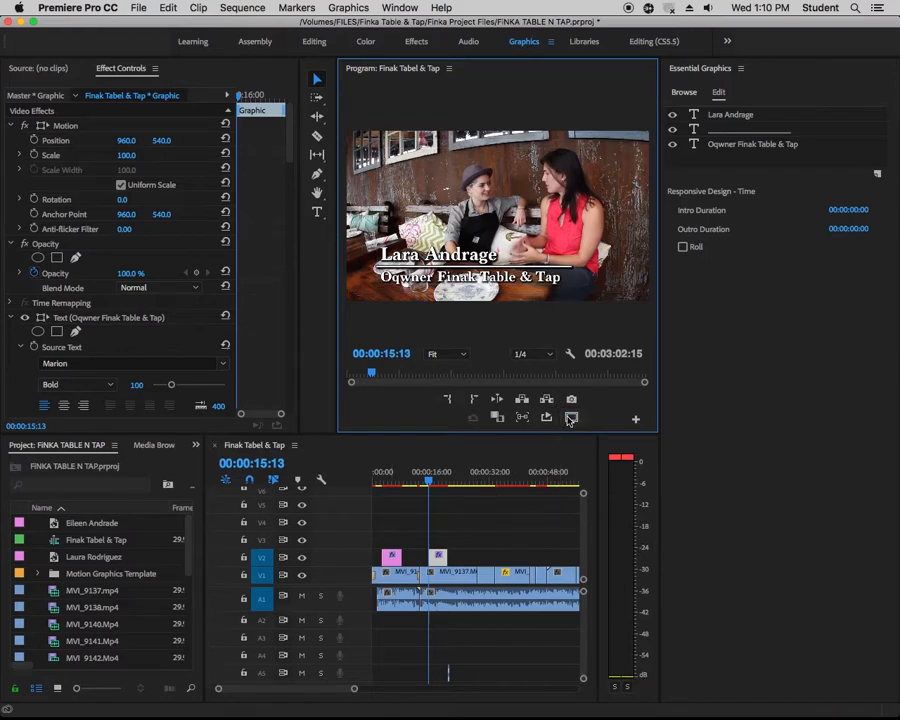
# Correct "Oqwner" to "Owner" in the copied title's role text, and preview both titles at 00:00:02:24 and 00:00:17:26
pyautogui.click(317, 212)
pyautogui.click(400, 278)
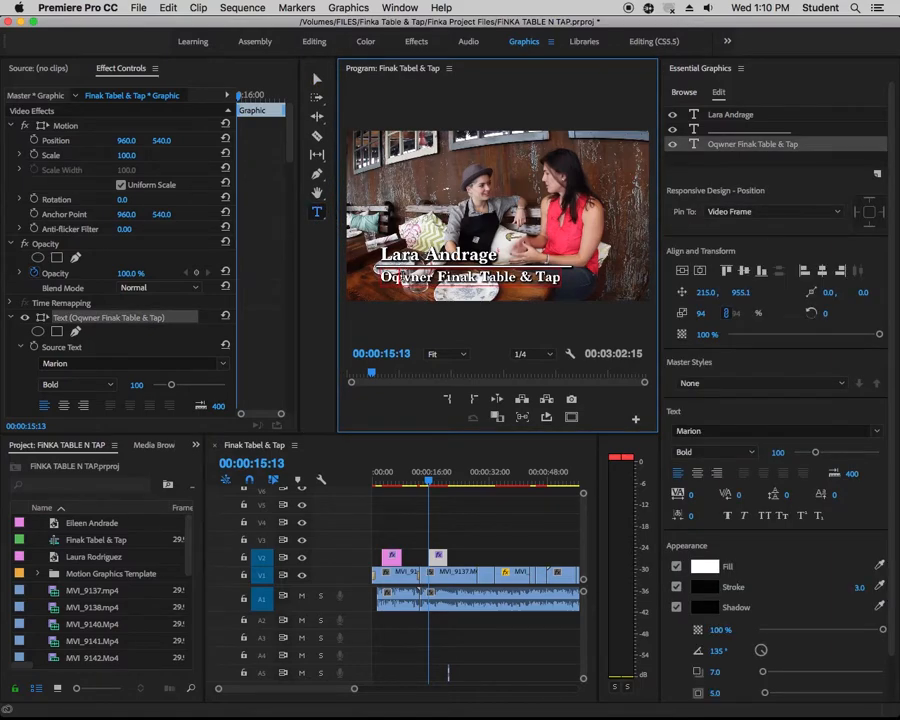
pyautogui.press('BackSpace')
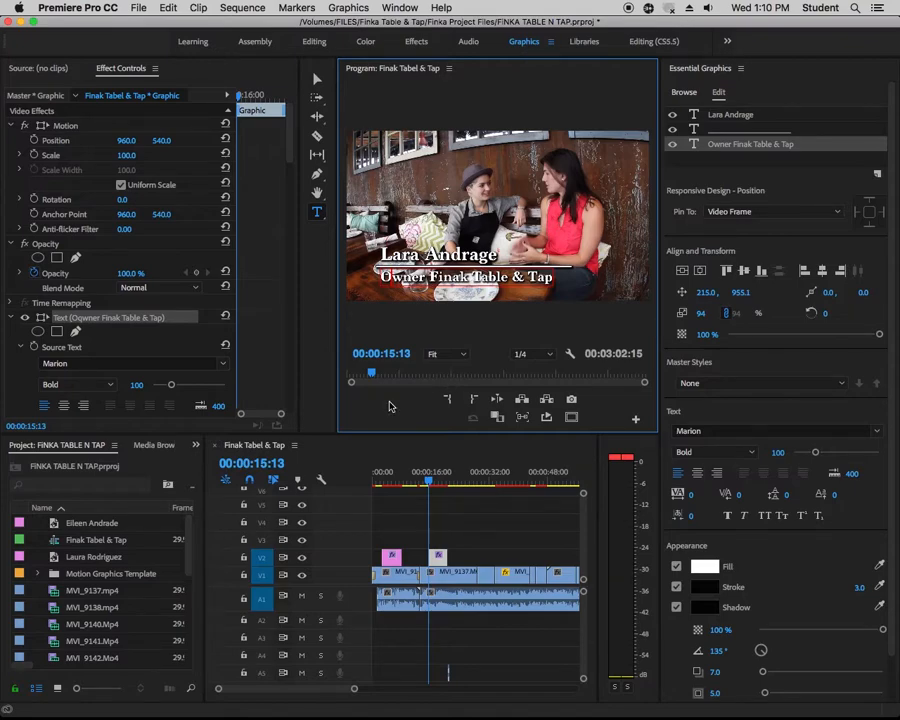
pyautogui.click(382, 486)
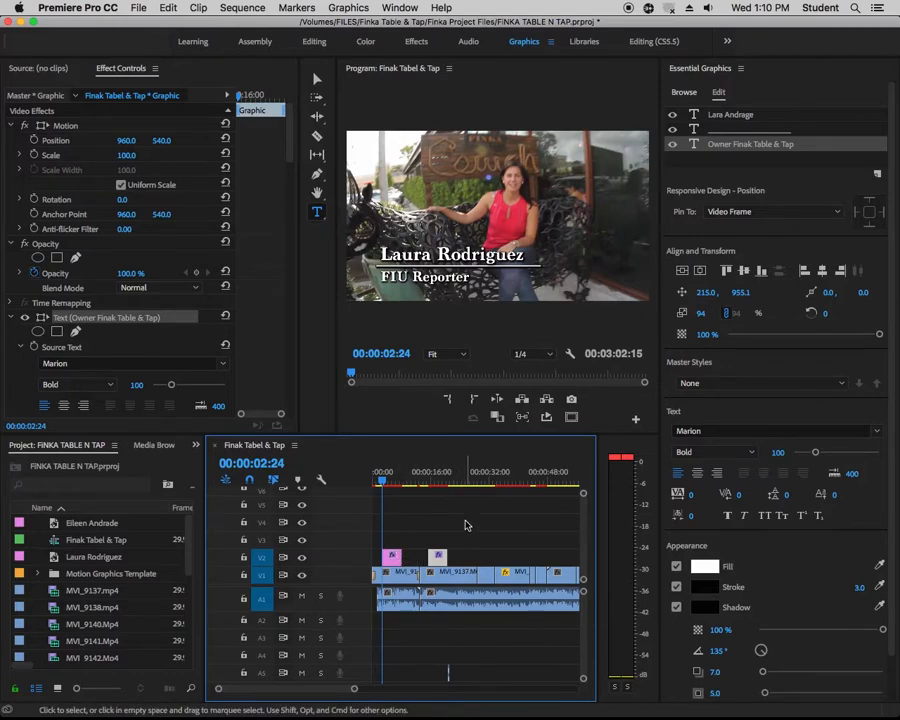
pyautogui.click(438, 478)
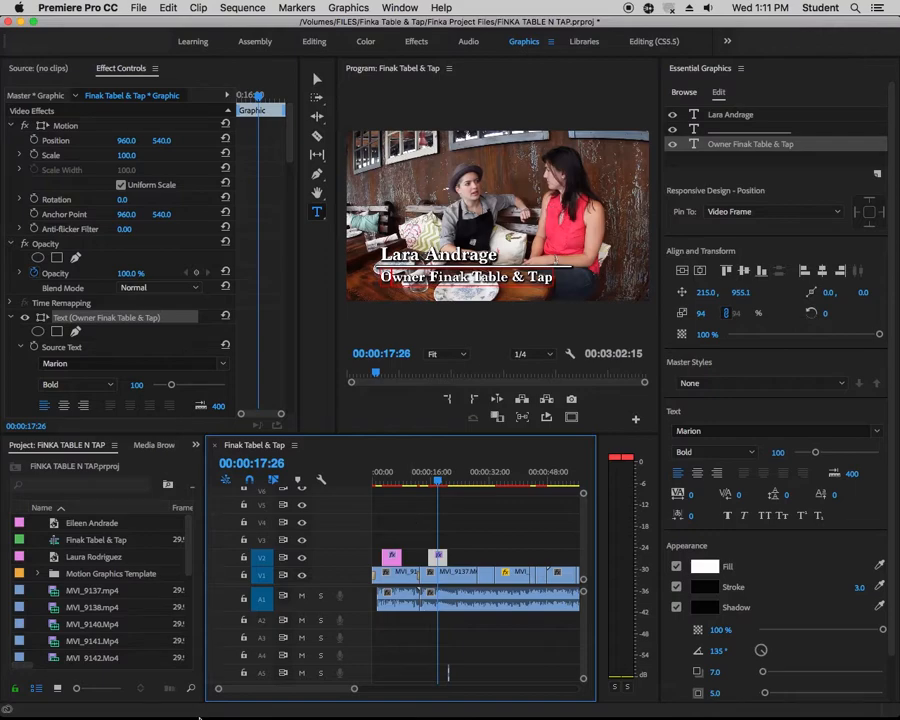
pyautogui.click(181, 705)
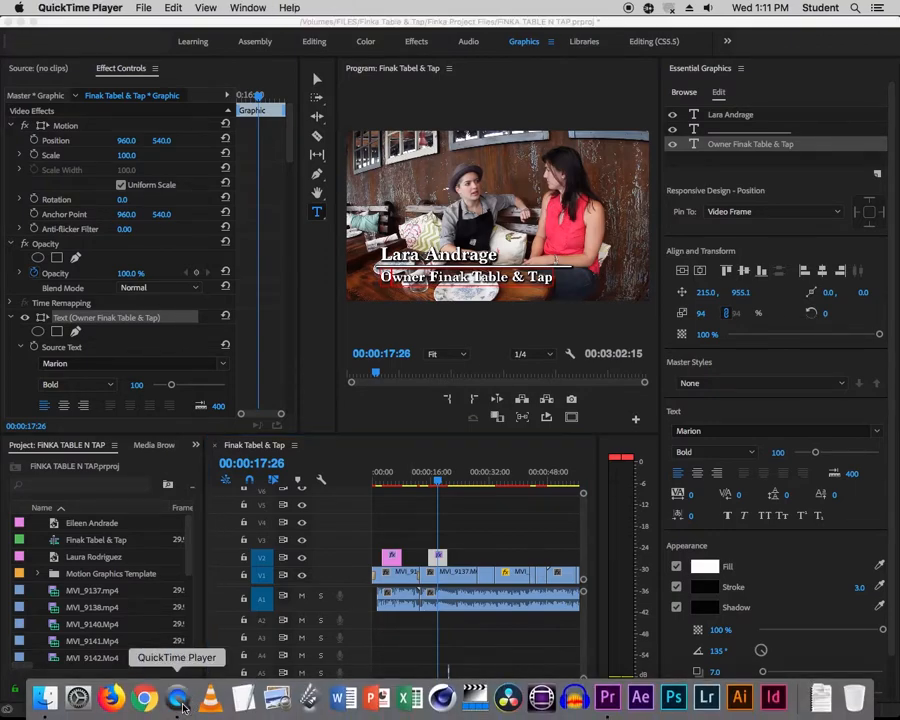
pyautogui.rightClick(181, 705)
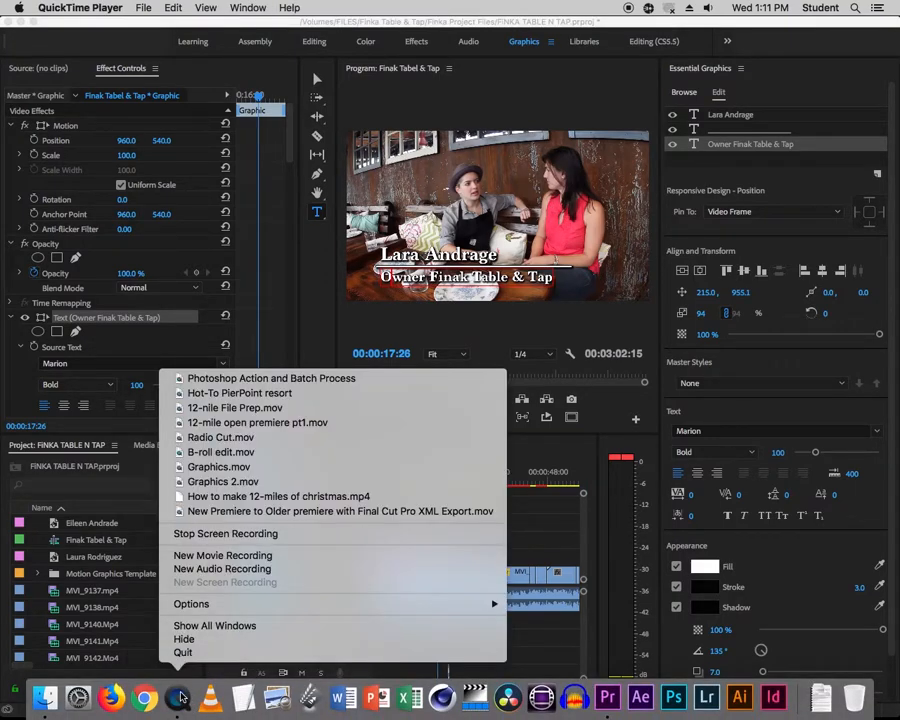